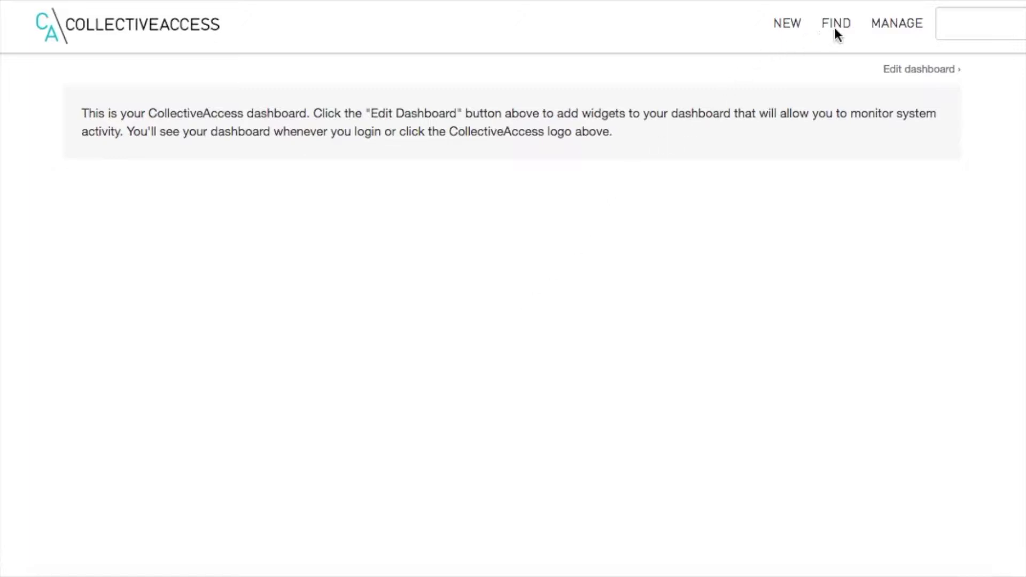
Step: Bring up the Find > Objects menu on the dashboard to reach Advanced search
{"action": "mouse_move", "coordinate": [840, 28]}
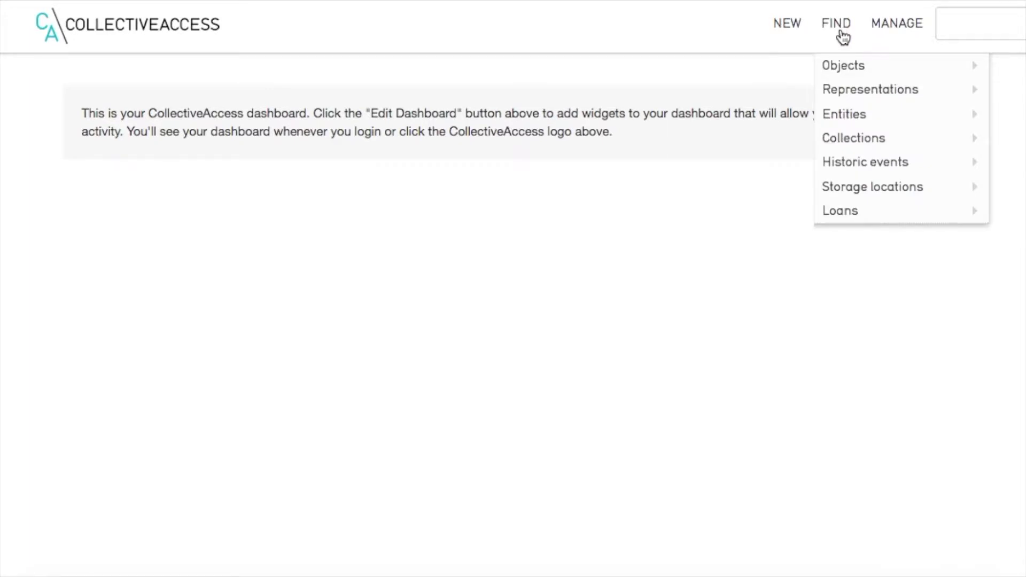
{"action": "mouse_move", "coordinate": [851, 69]}
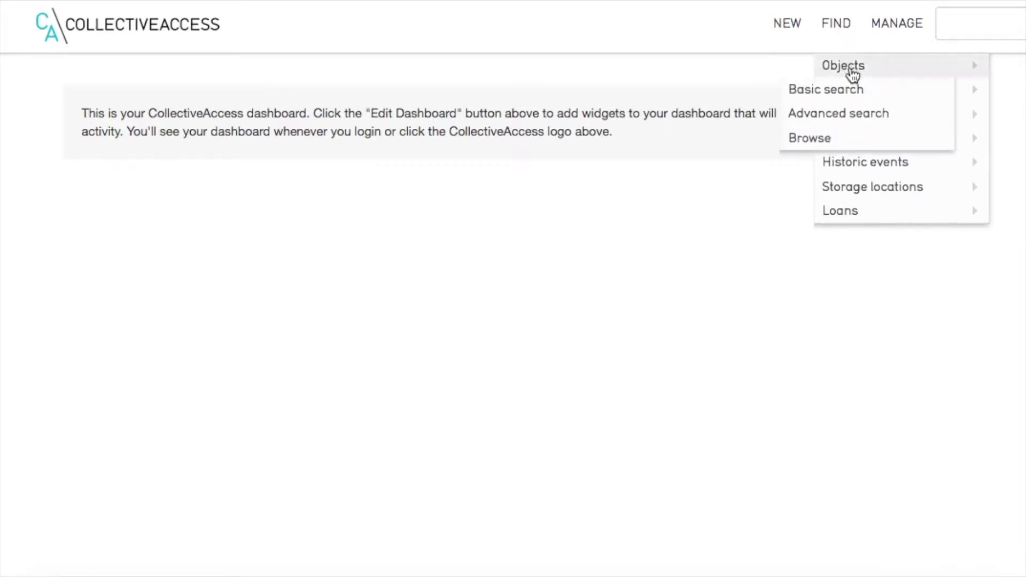
Step: Reset the advanced object search, leave Type and Status at '-', and enter 'badge' as Name
{"action": "left_click", "coordinate": [864, 122]}
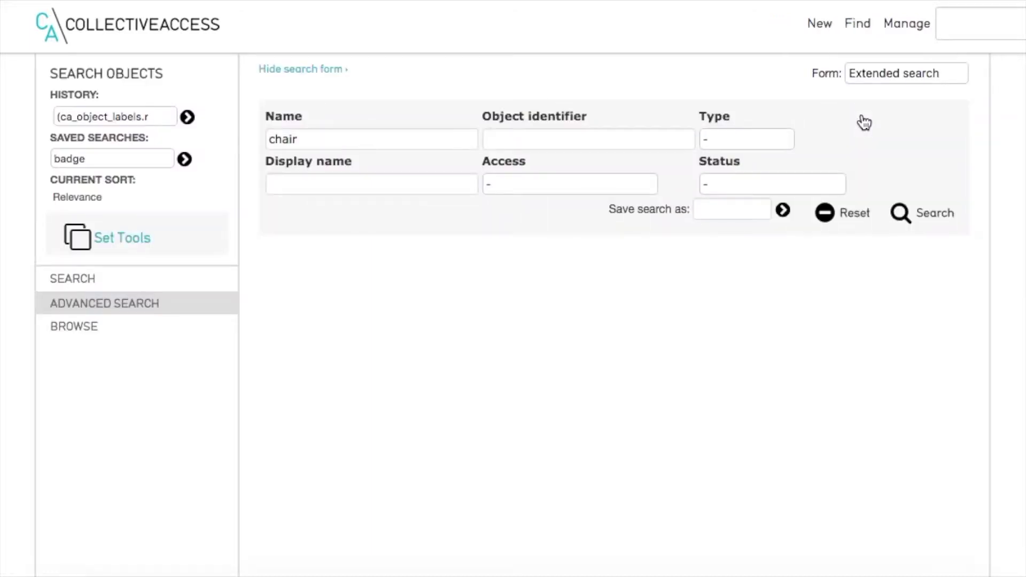
{"action": "left_click", "coordinate": [827, 216]}
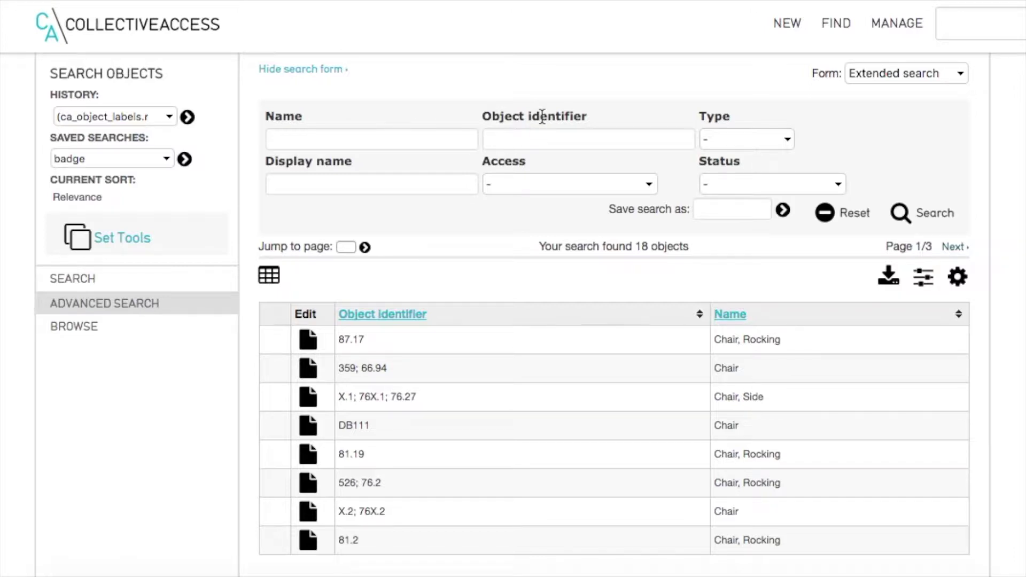
{"action": "left_click", "coordinate": [719, 140]}
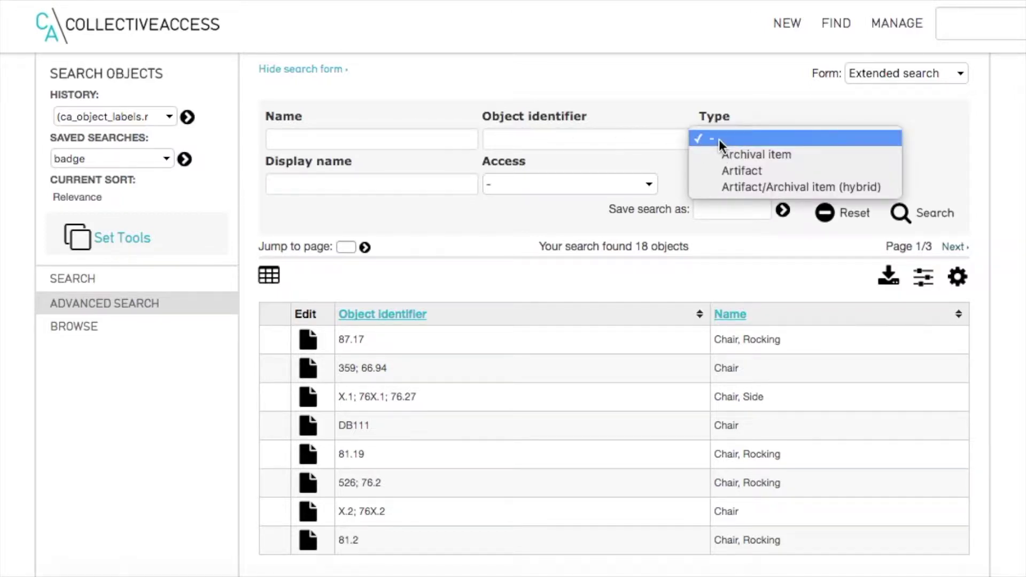
{"action": "left_click", "coordinate": [720, 128]}
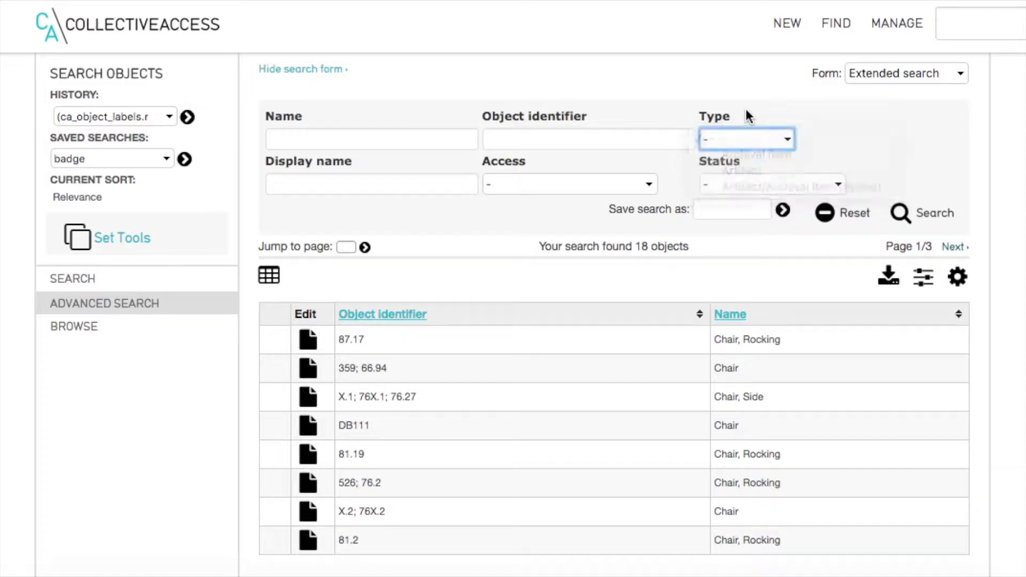
{"action": "left_click", "coordinate": [739, 183]}
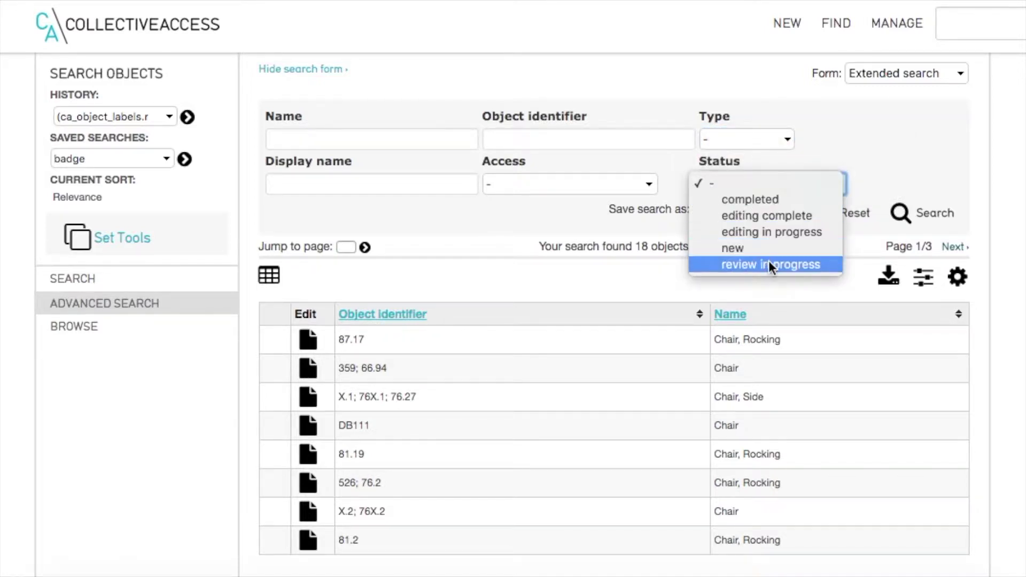
{"action": "left_click", "coordinate": [792, 159]}
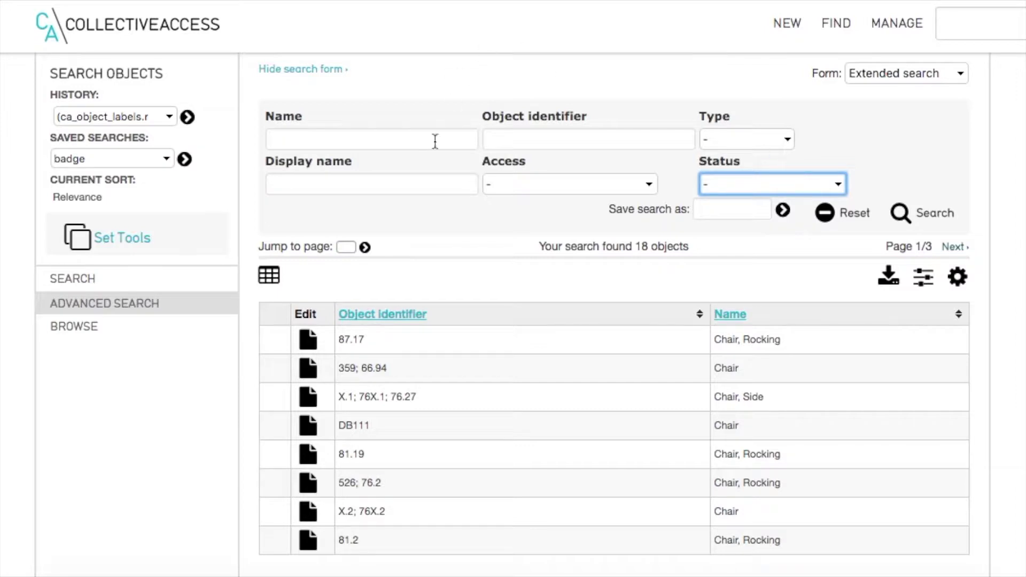
{"action": "left_click", "coordinate": [413, 139]}
{"action": "type", "text": "badge"}
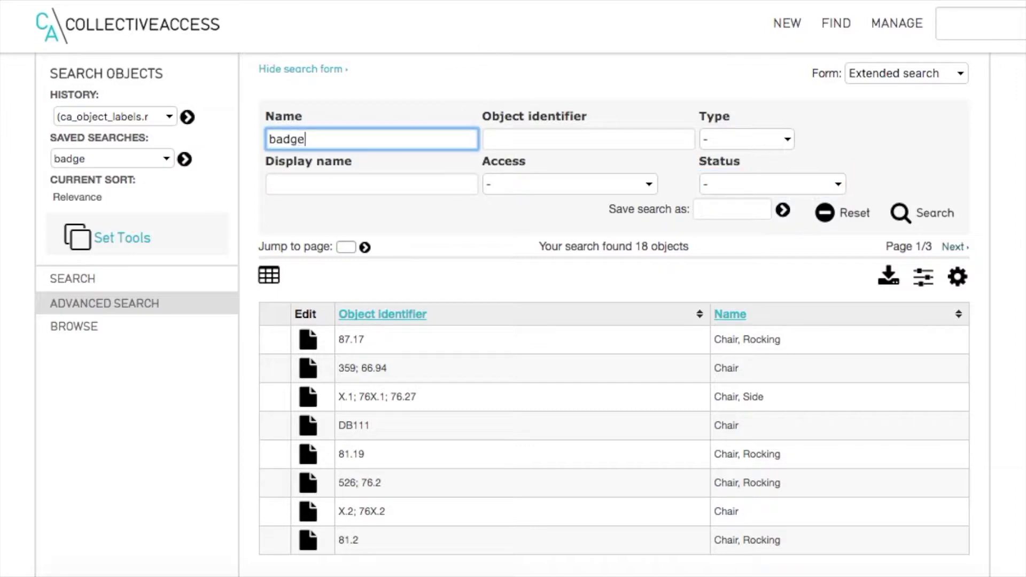
Step: Run the badge search and show its 28 results as Full Report thumbnails
{"action": "left_click", "coordinate": [900, 214]}
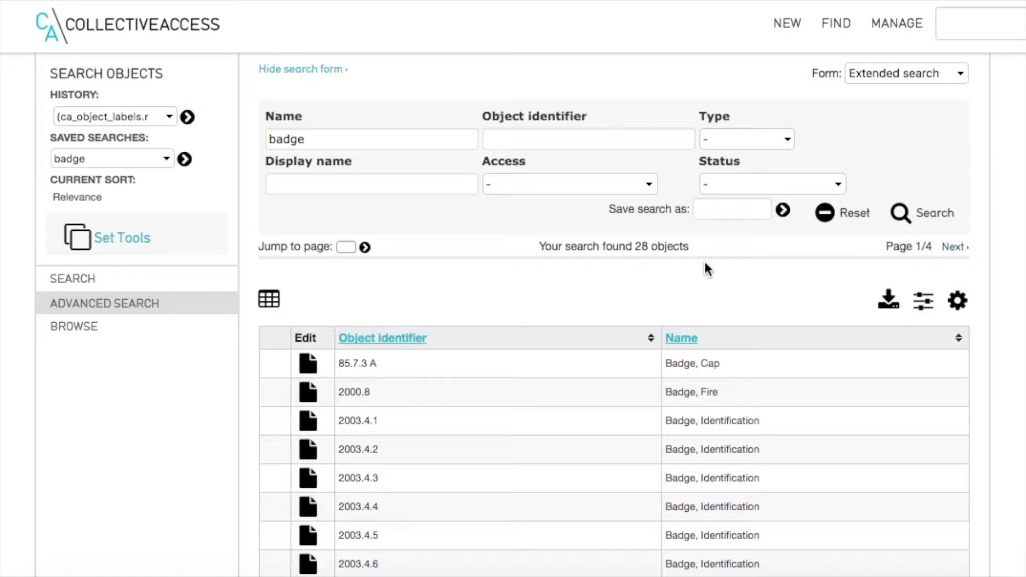
{"action": "left_click", "coordinate": [957, 301]}
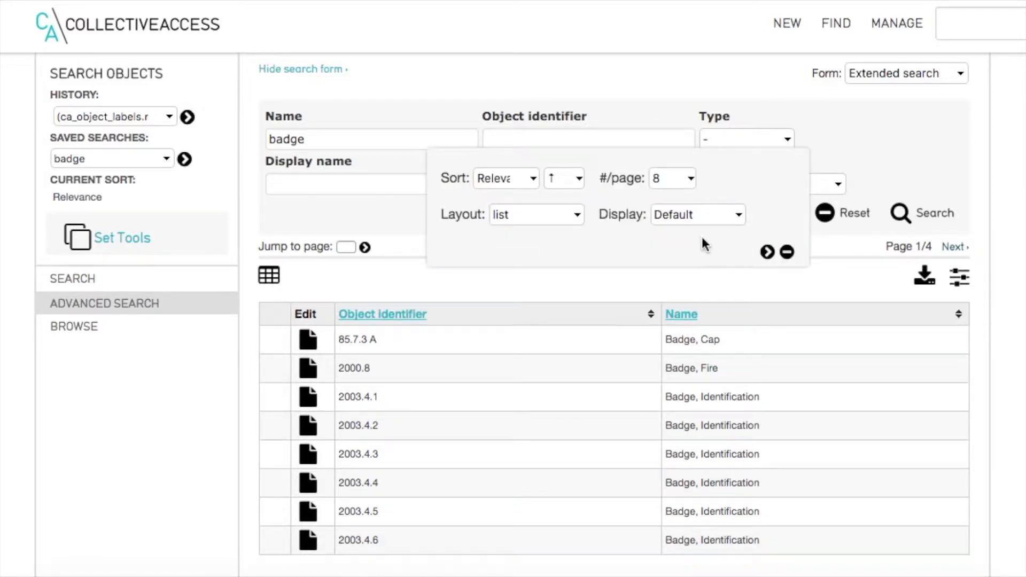
{"action": "left_click", "coordinate": [679, 216]}
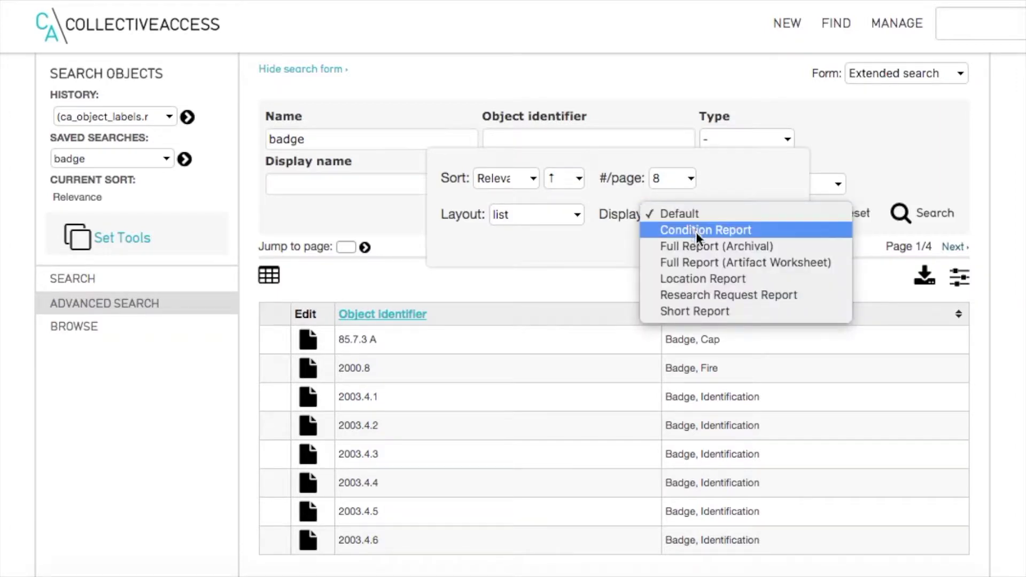
{"action": "left_click", "coordinate": [713, 246]}
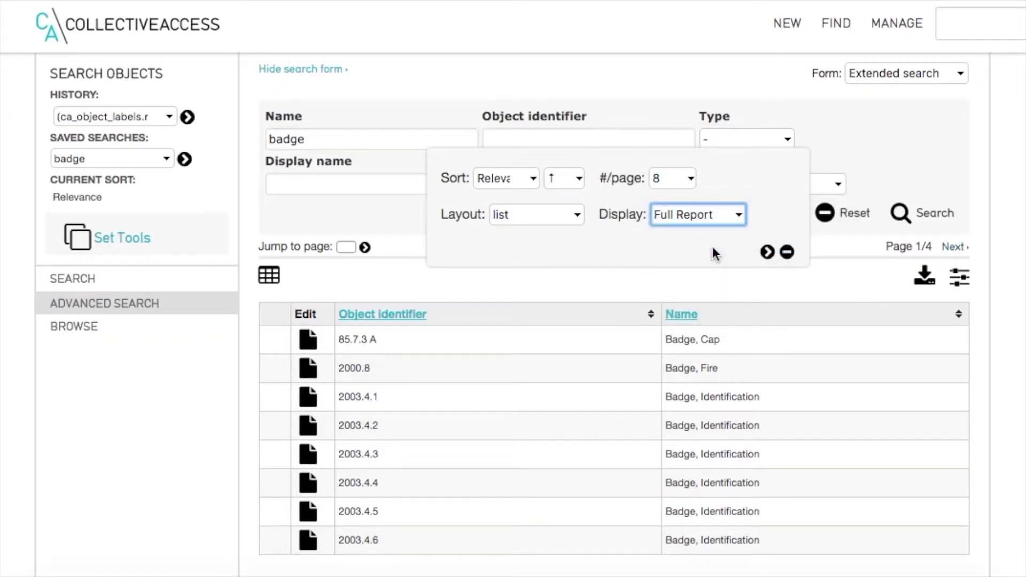
{"action": "left_click", "coordinate": [555, 215]}
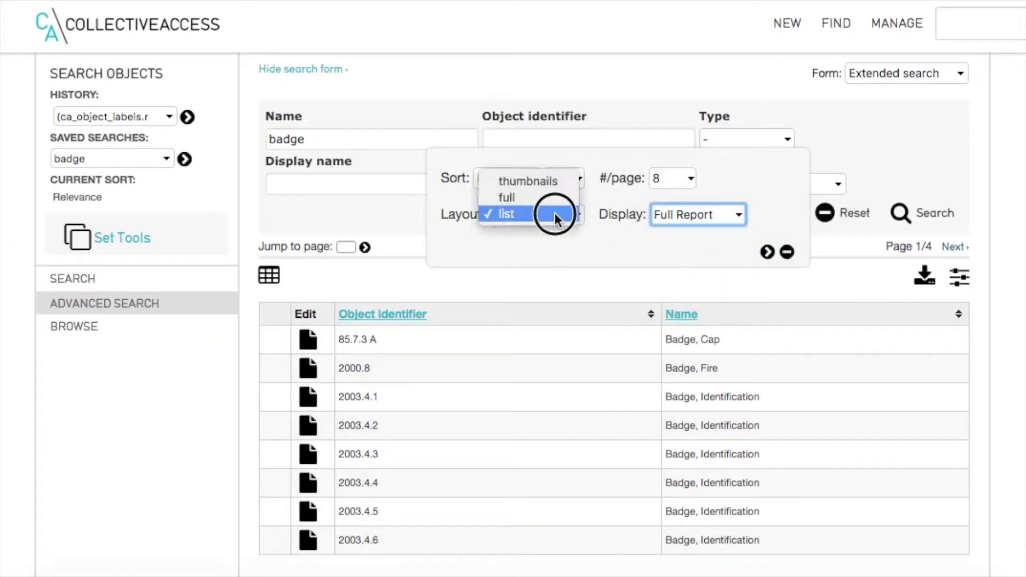
{"action": "left_click", "coordinate": [555, 181]}
{"action": "left_click", "coordinate": [767, 252]}
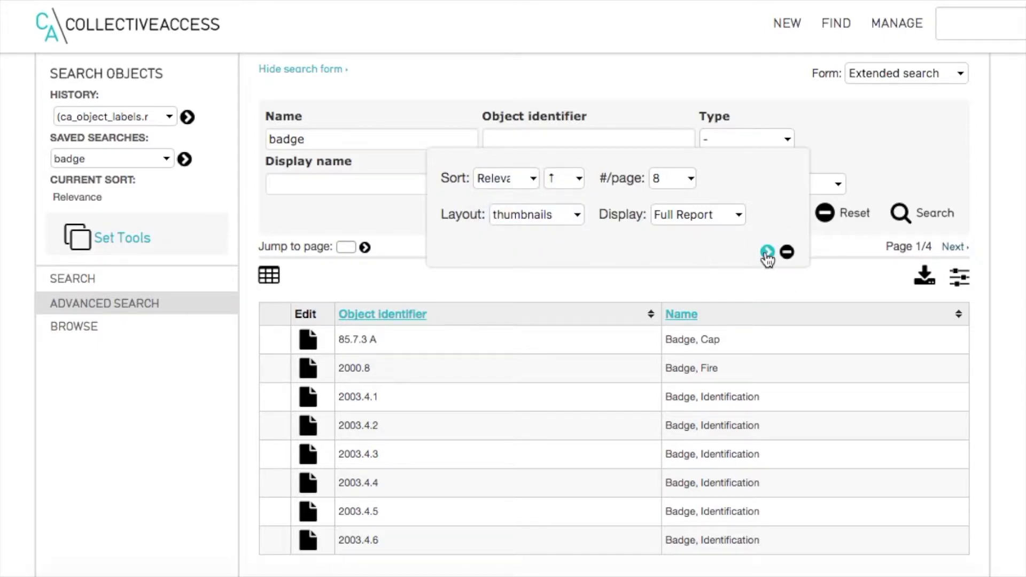
{"action": "left_click", "coordinate": [767, 252]}
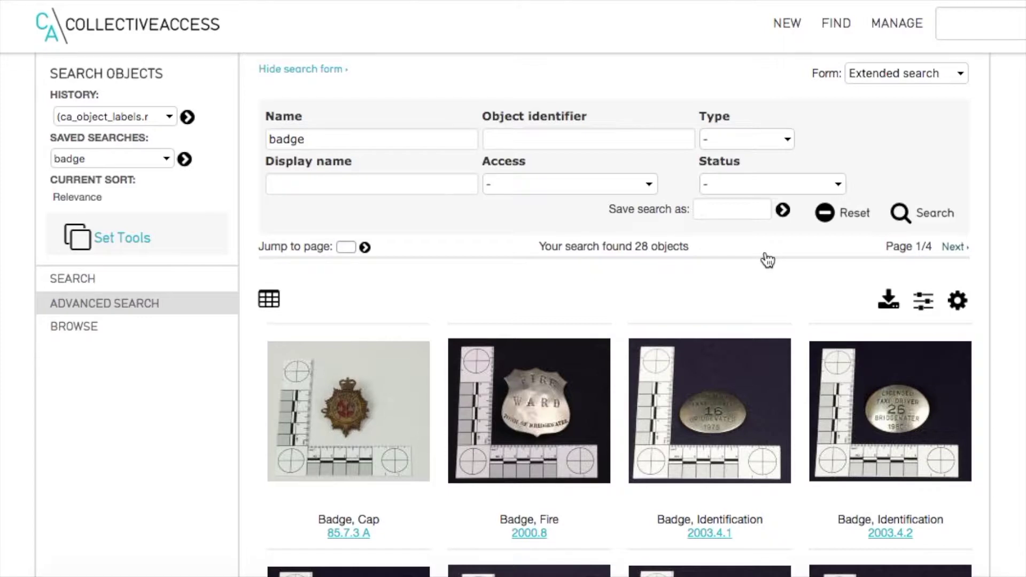
{"action": "scroll", "coordinate": [766, 260], "scroll_direction": "down", "scroll_amount": 6}
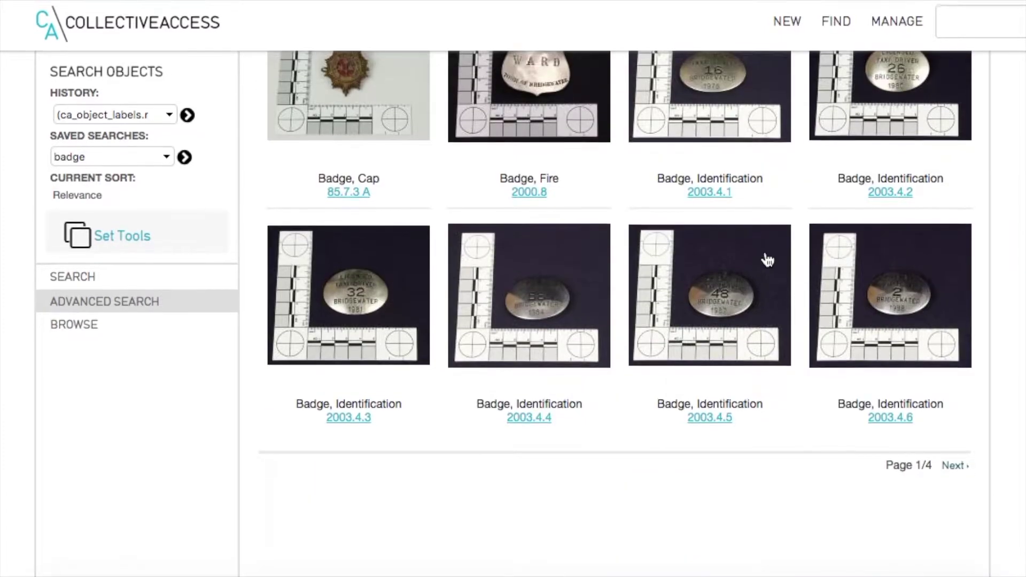
Step: Go to page 2 of 4 of the badge results, starting at Badge, Merit 84.10.4.1.1
{"action": "left_click", "coordinate": [951, 469]}
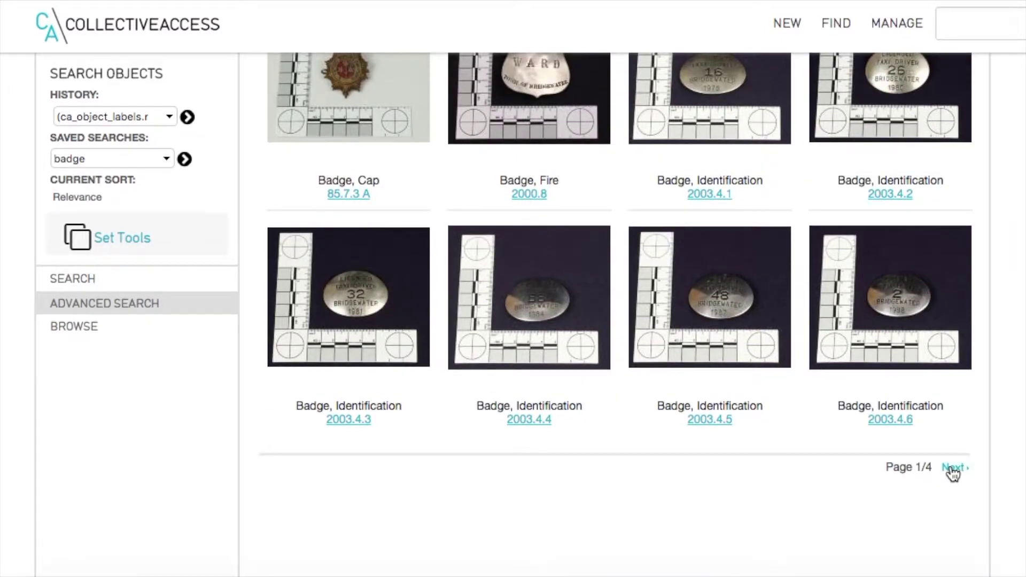
{"action": "scroll", "coordinate": [800, 302], "scroll_direction": "up", "scroll_amount": 6}
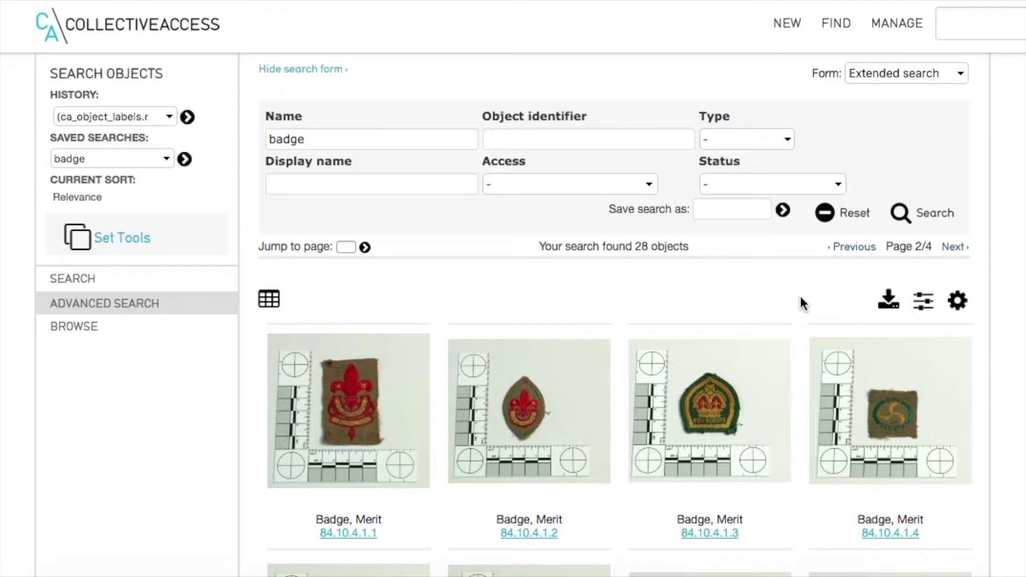
Step: Filter the badge results by century to 20th century, then collapse the filter panel
{"action": "left_click", "coordinate": [925, 311]}
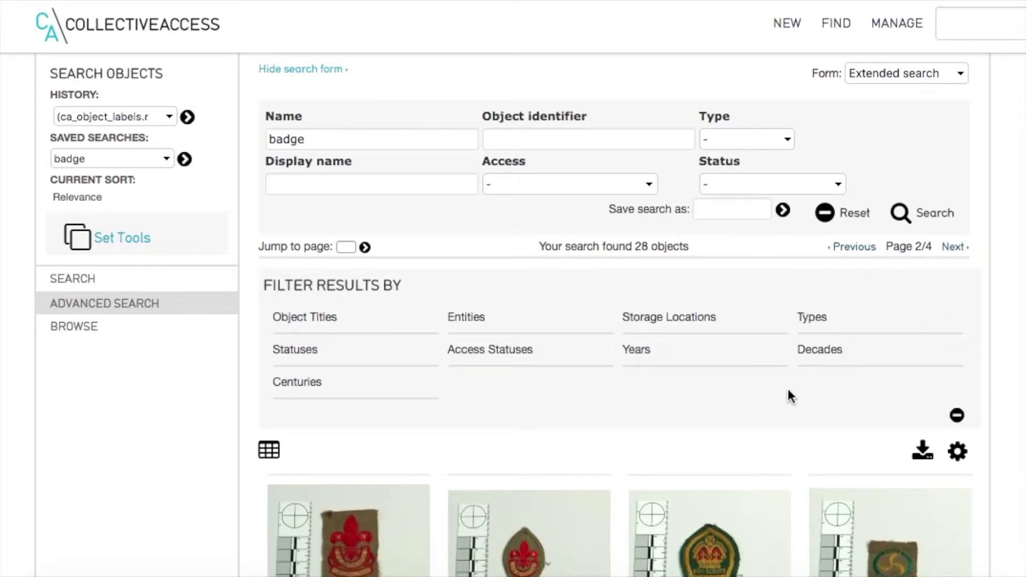
{"action": "scroll", "coordinate": [787, 389], "scroll_direction": "down", "scroll_amount": 1}
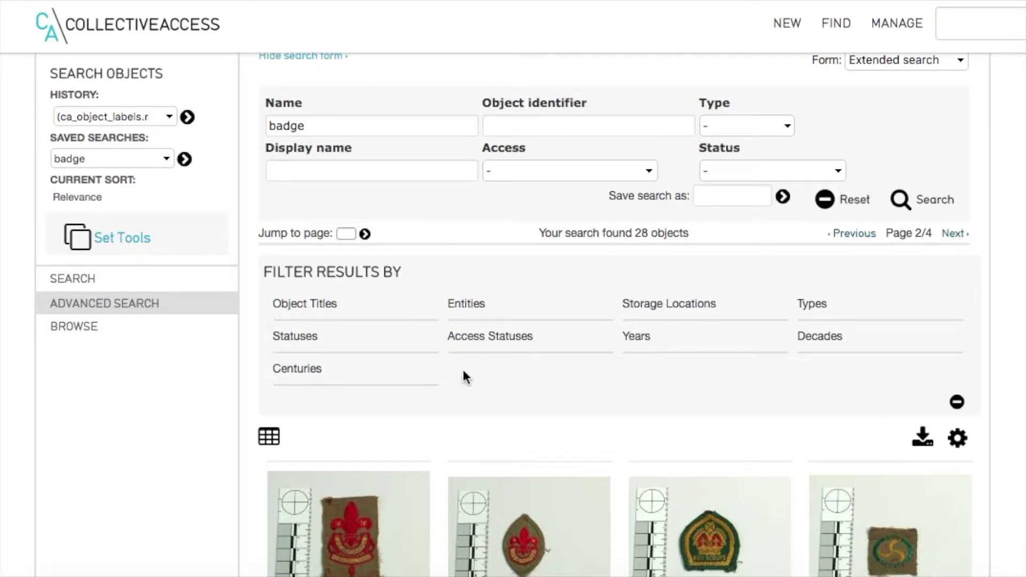
{"action": "left_click", "coordinate": [297, 368]}
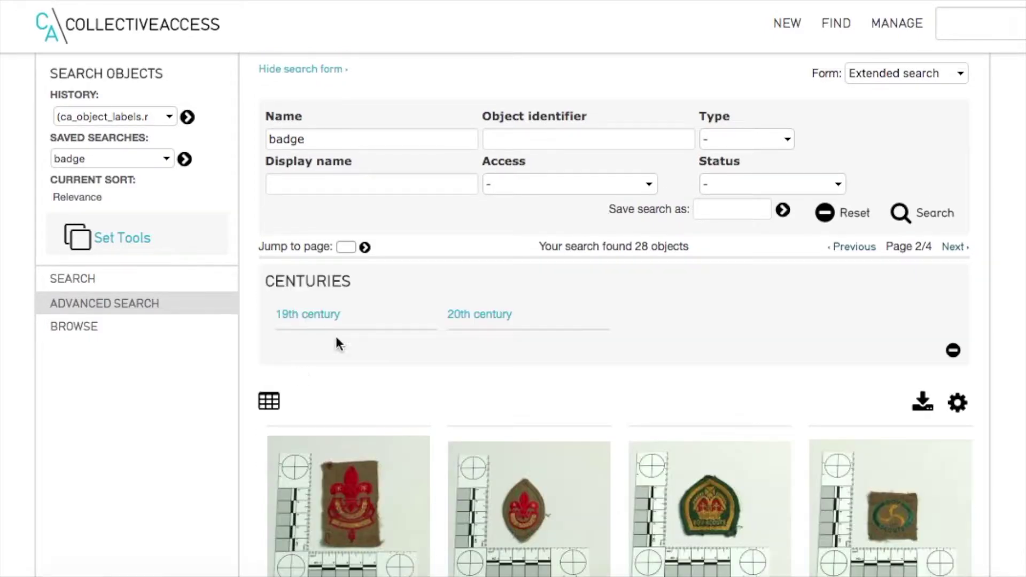
{"action": "left_click", "coordinate": [488, 319]}
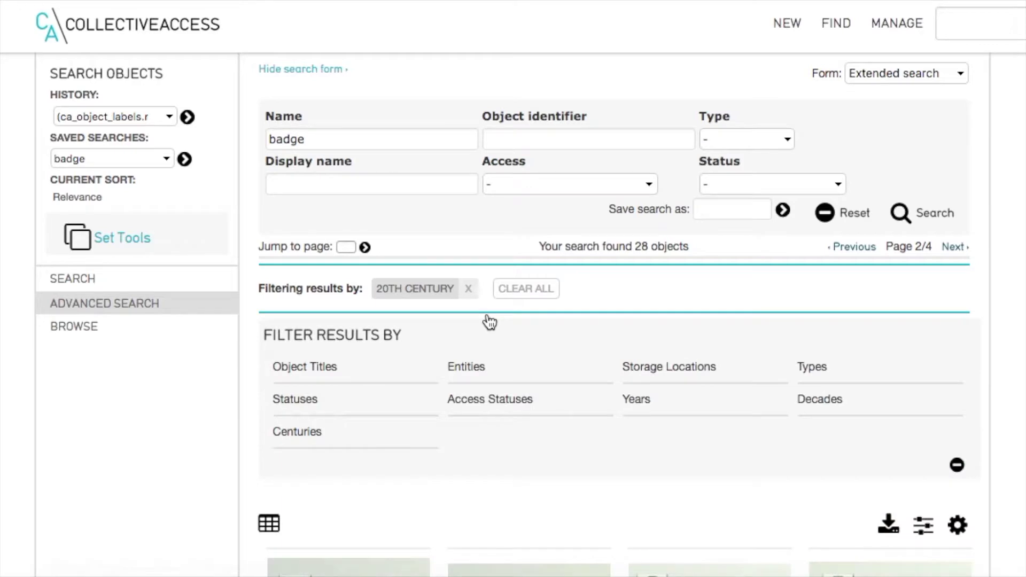
{"action": "scroll", "coordinate": [489, 323], "scroll_direction": "down", "scroll_amount": 3}
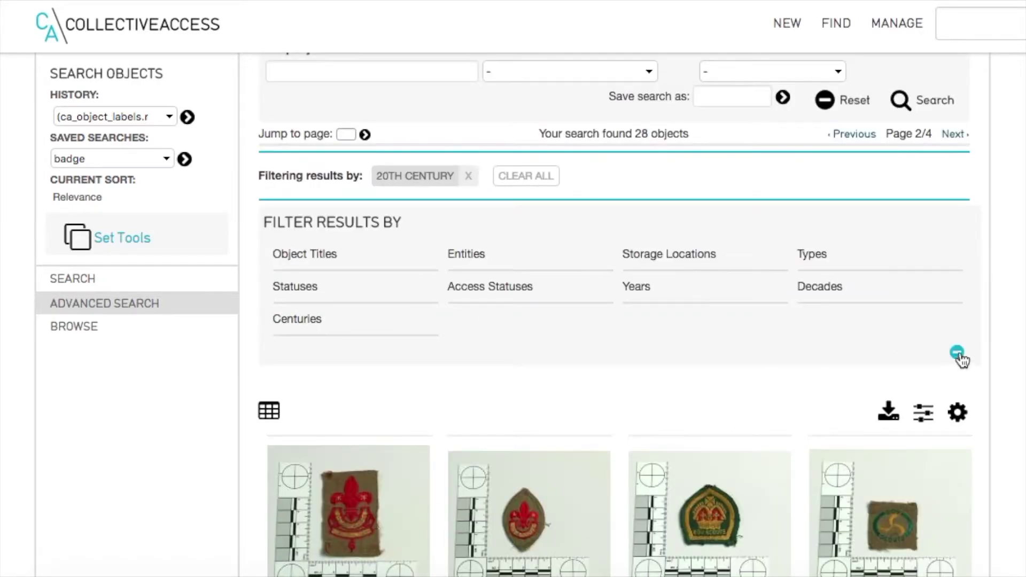
{"action": "left_click", "coordinate": [957, 355]}
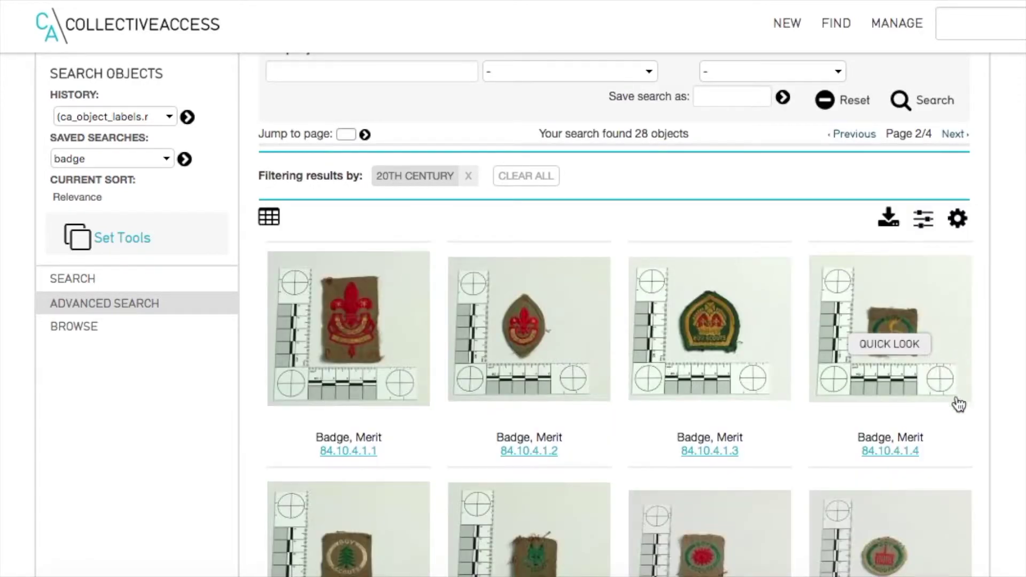
Step: Move to page 3 of 4 of the badge results and scroll through them
{"action": "scroll", "coordinate": [957, 406], "scroll_direction": "down", "scroll_amount": 5}
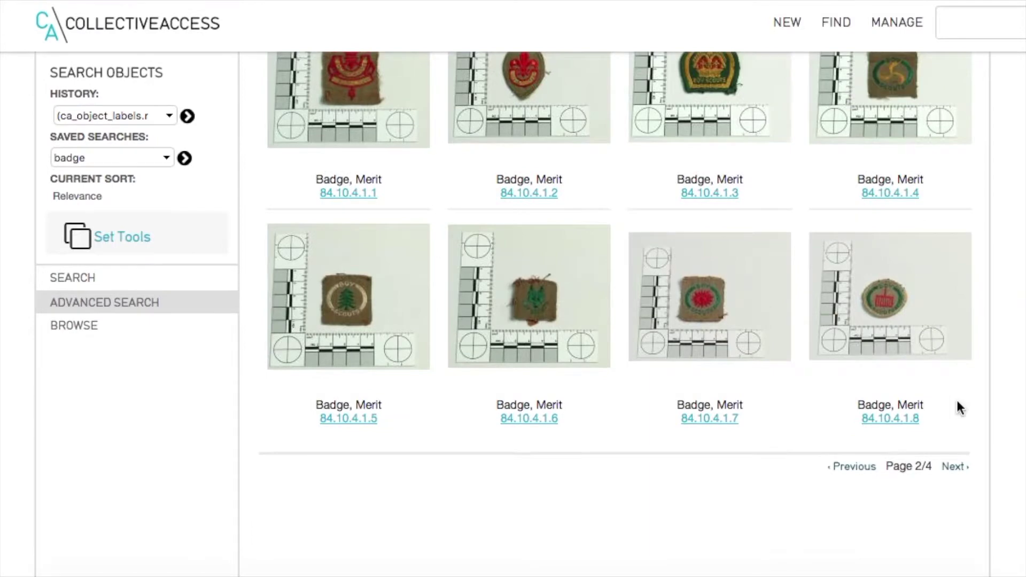
{"action": "left_click", "coordinate": [955, 468]}
{"action": "scroll", "coordinate": [835, 346], "scroll_direction": "up", "scroll_amount": 8}
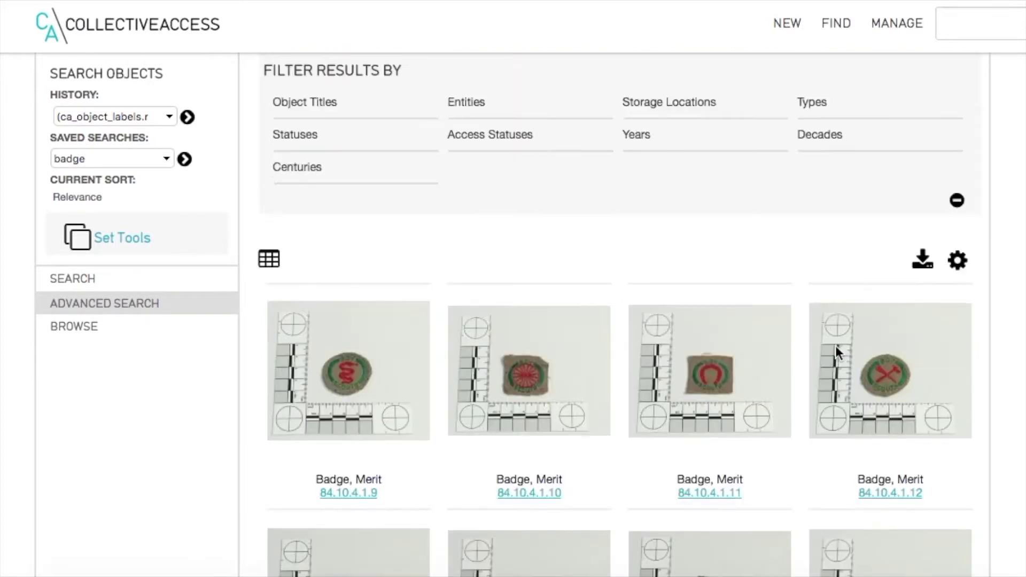
{"action": "scroll", "coordinate": [835, 354], "scroll_direction": "down", "scroll_amount": 4}
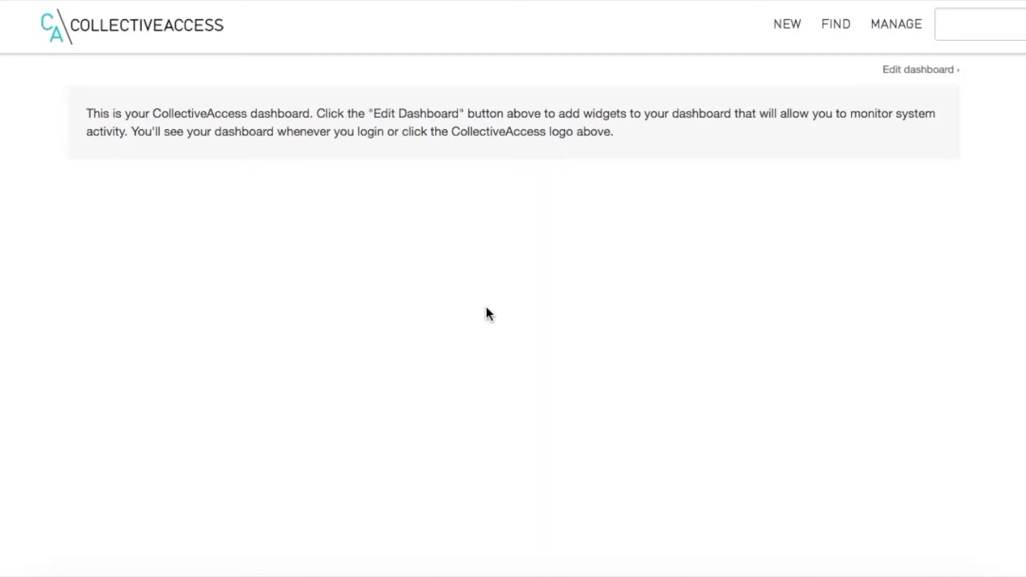
Step: In My search tools, create a new search form for objects
{"action": "mouse_move", "coordinate": [894, 29]}
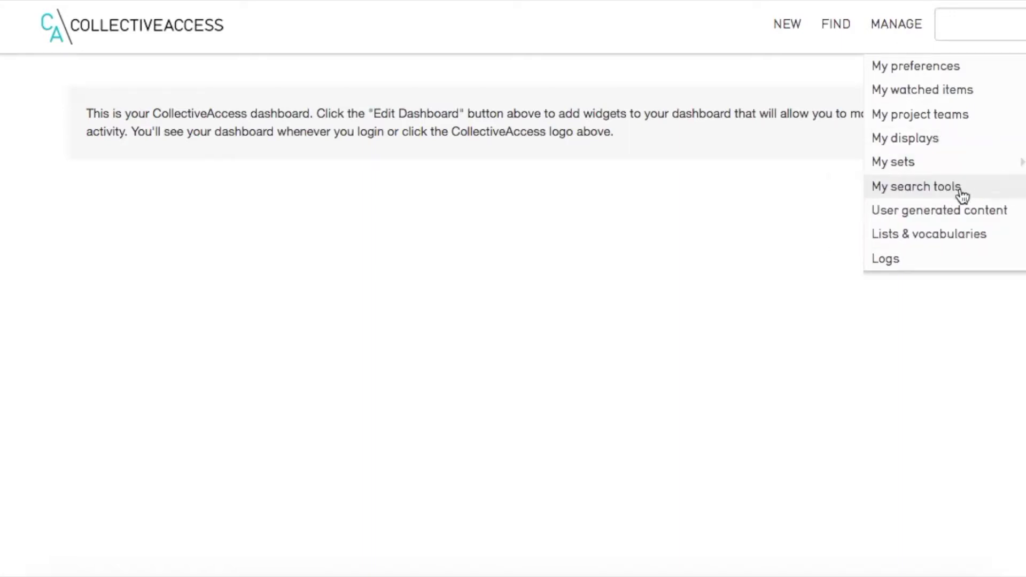
{"action": "left_click", "coordinate": [936, 189]}
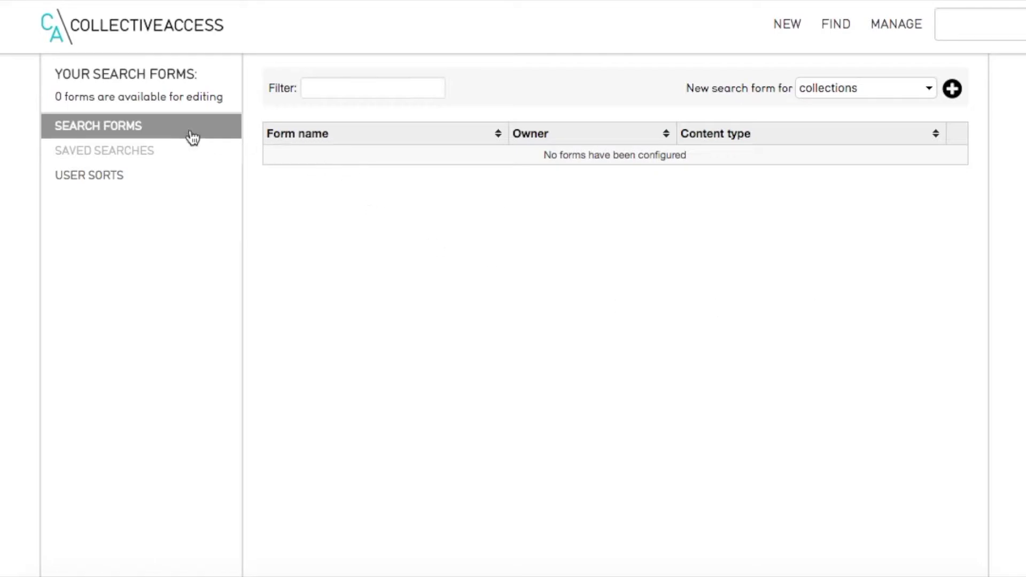
{"action": "left_click", "coordinate": [905, 91]}
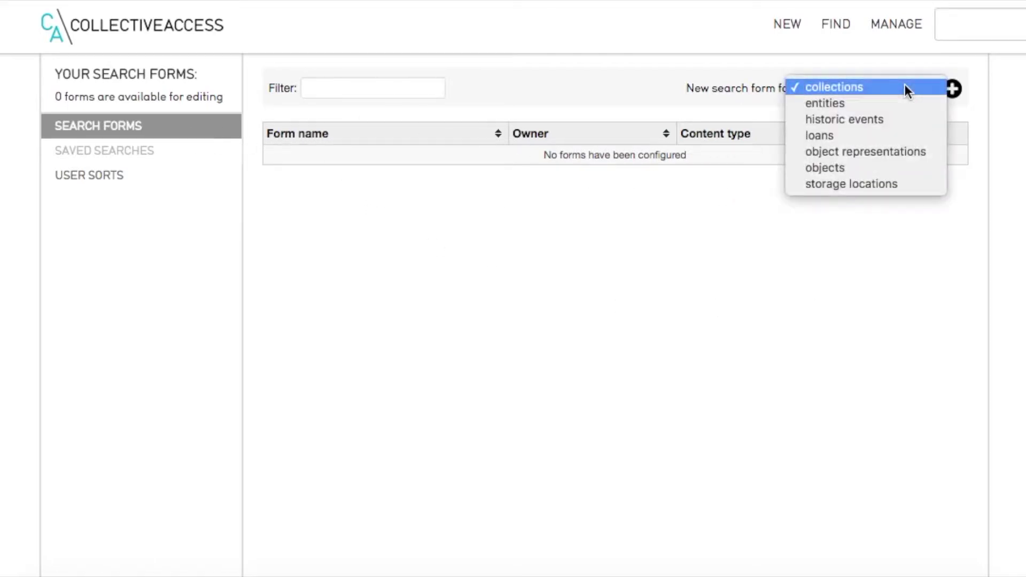
{"action": "left_click", "coordinate": [902, 168]}
{"action": "left_click", "coordinate": [954, 92]}
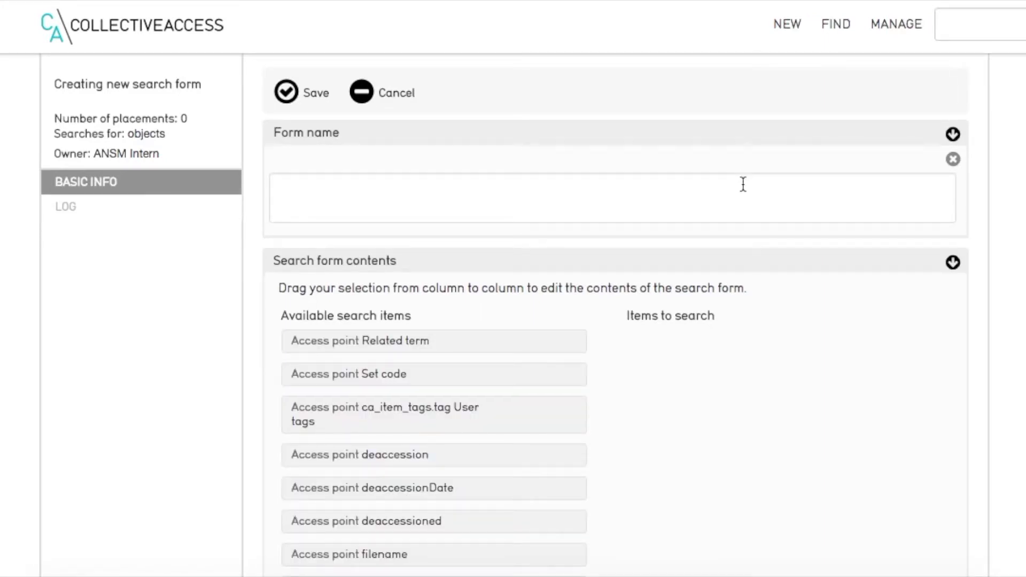
{"action": "scroll", "coordinate": [743, 184], "scroll_direction": "down", "scroll_amount": 1}
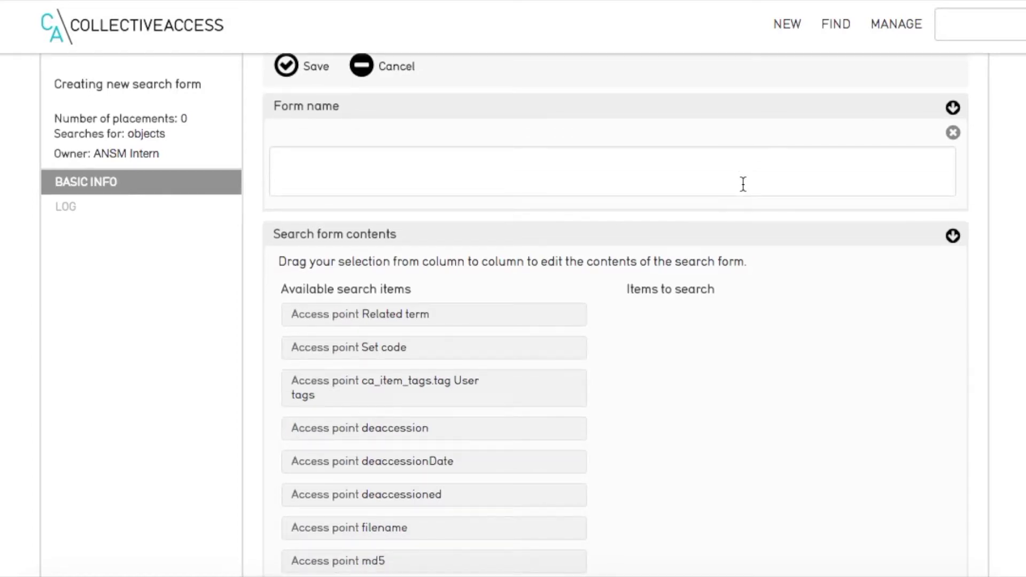
Step: Enter 'Canada Marks' as the form name, removing the stray period
{"action": "left_click", "coordinate": [645, 172]}
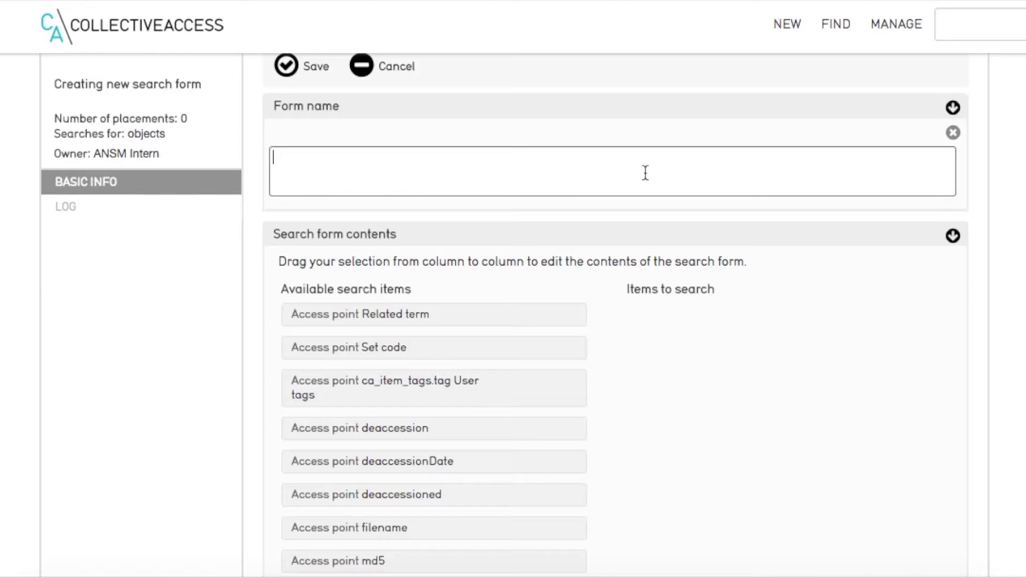
{"action": "type", "text": "Canada Marks"}
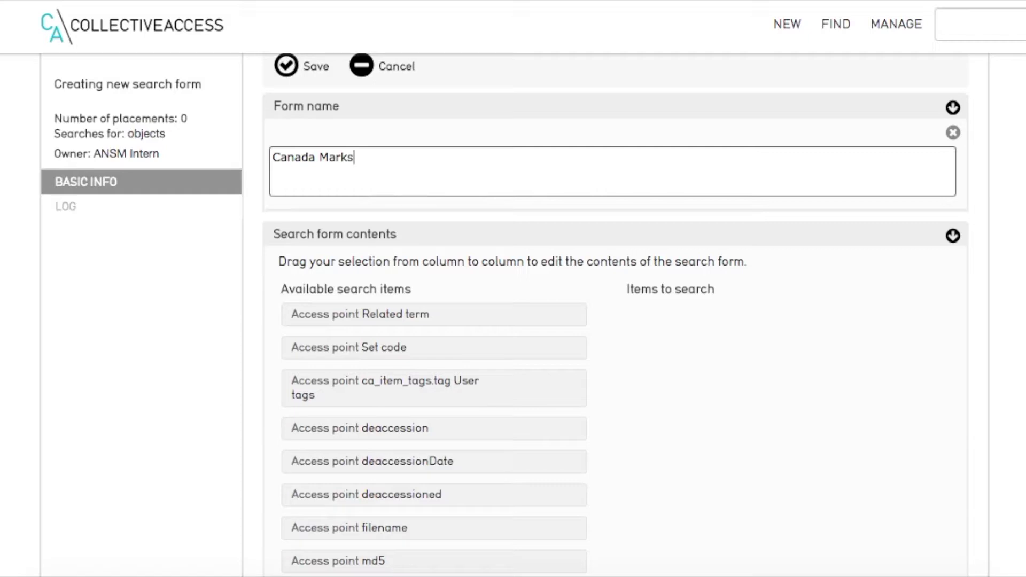
{"action": "type", "text": "."}
{"action": "key", "text": "BackSpace"}
Step: Extend the form name to 'Canada Marks/Labels'
{"action": "type", "text": "/Labels"}
{"action": "scroll", "coordinate": [414, 422], "scroll_direction": "down", "scroll_amount": 2}
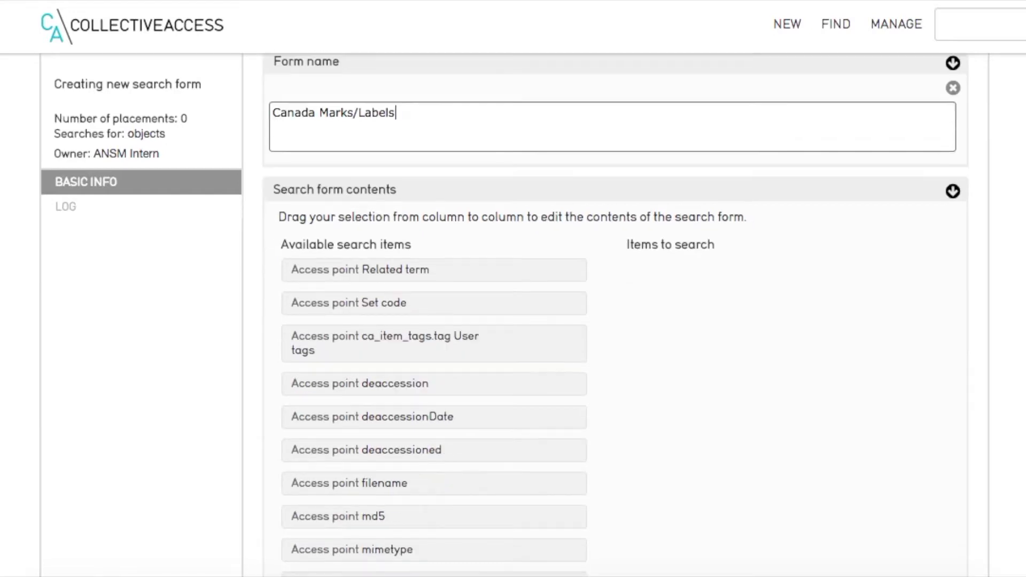
{"action": "left_click_drag", "start_coordinate": [411, 412], "coordinate": [413, 423]}
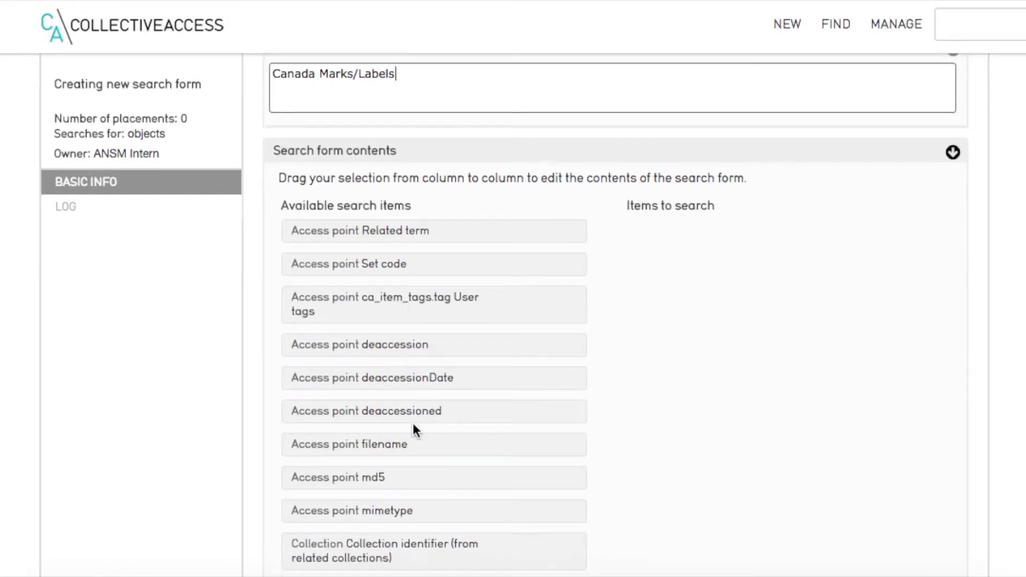
Step: Drag Object Marks/Label from Available search items into Items to search
{"action": "scroll", "coordinate": [412, 422], "scroll_direction": "down", "scroll_amount": 3}
{"action": "scroll", "coordinate": [413, 426], "scroll_direction": "down", "scroll_amount": 2}
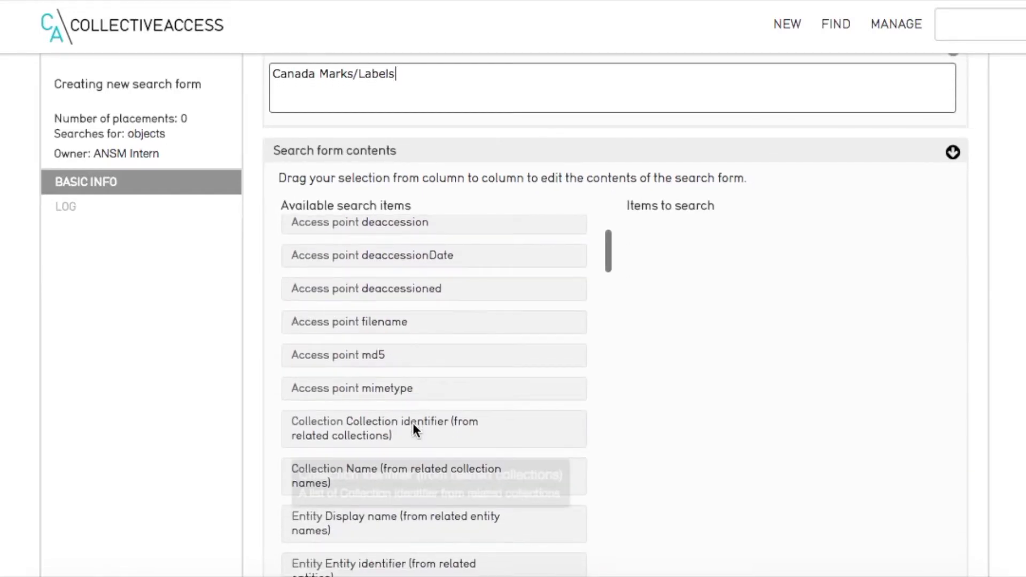
{"action": "scroll", "coordinate": [413, 426], "scroll_direction": "down", "scroll_amount": 1}
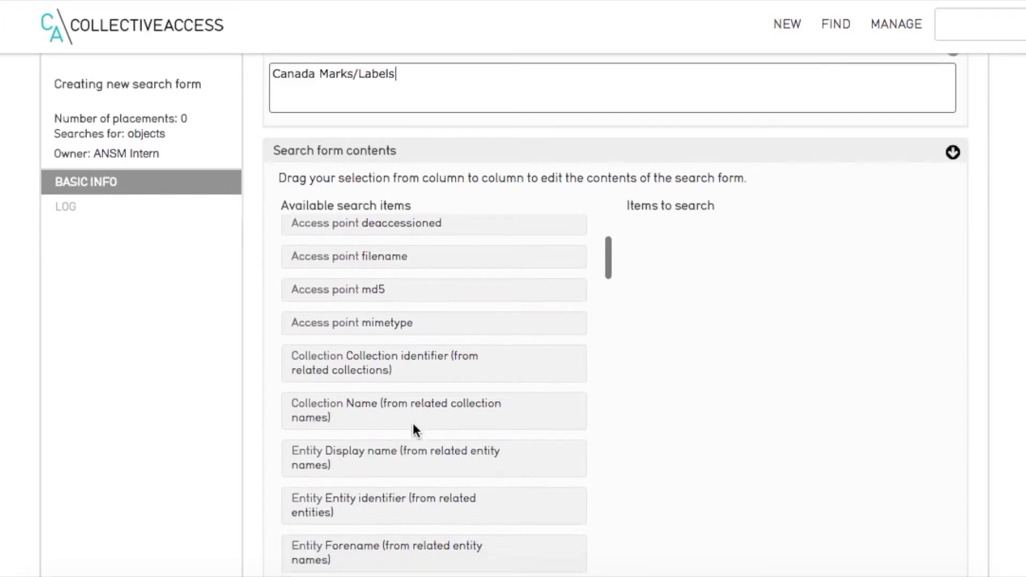
{"action": "scroll", "coordinate": [413, 425], "scroll_direction": "down", "scroll_amount": 4}
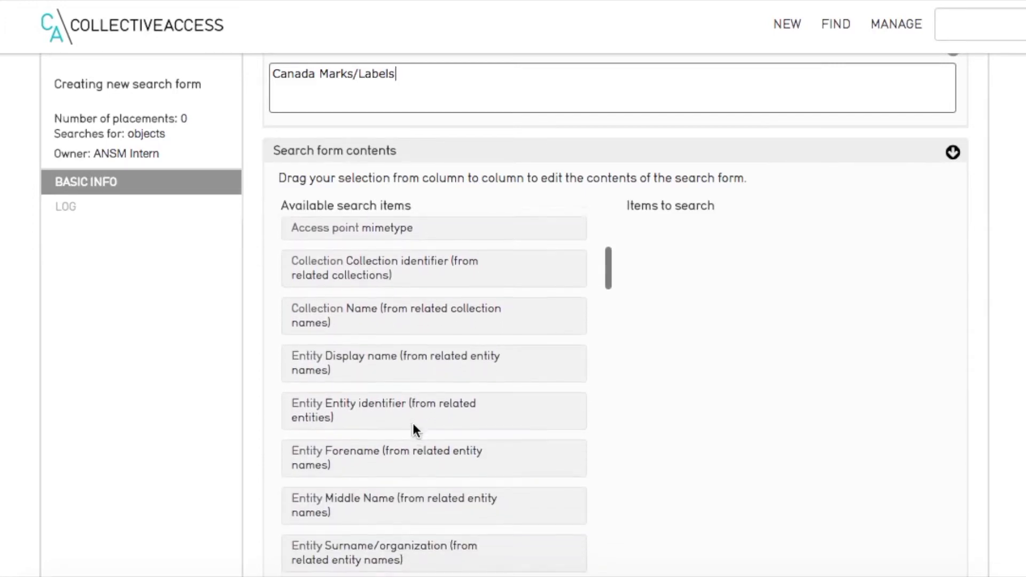
{"action": "scroll", "coordinate": [413, 425], "scroll_direction": "down", "scroll_amount": 8}
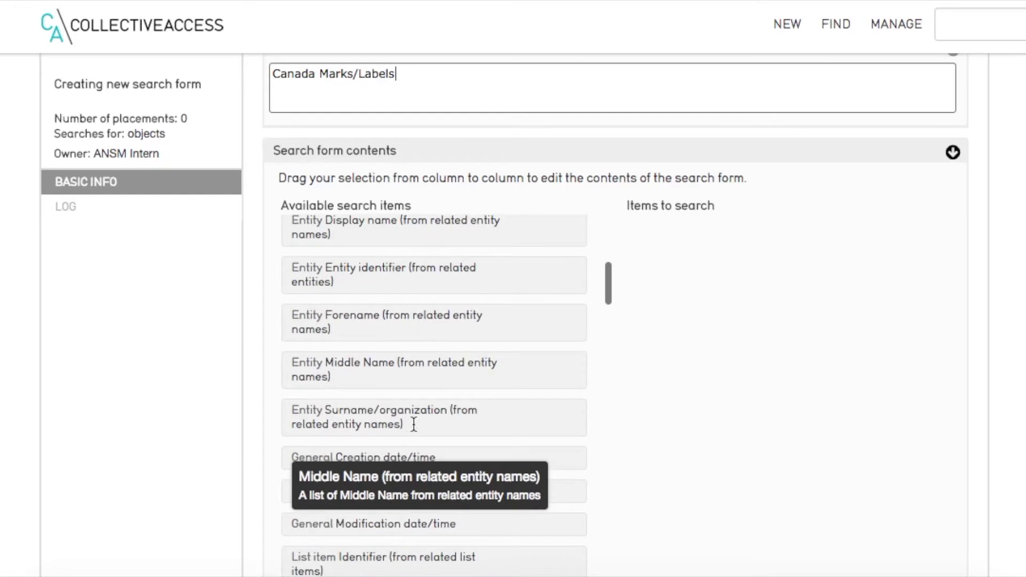
{"action": "scroll", "coordinate": [413, 425], "scroll_direction": "down", "scroll_amount": 16}
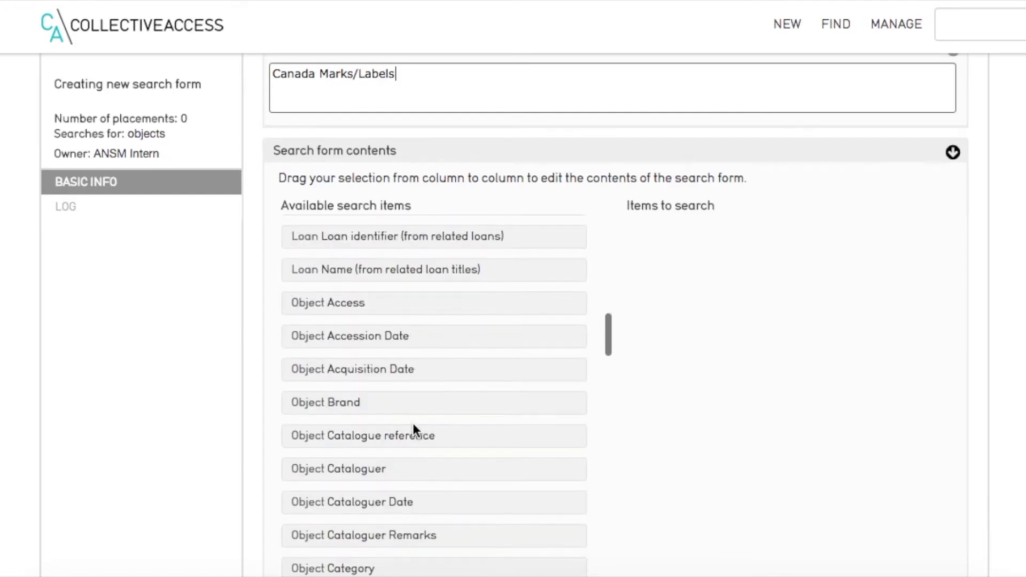
{"action": "scroll", "coordinate": [413, 424], "scroll_direction": "down", "scroll_amount": 12}
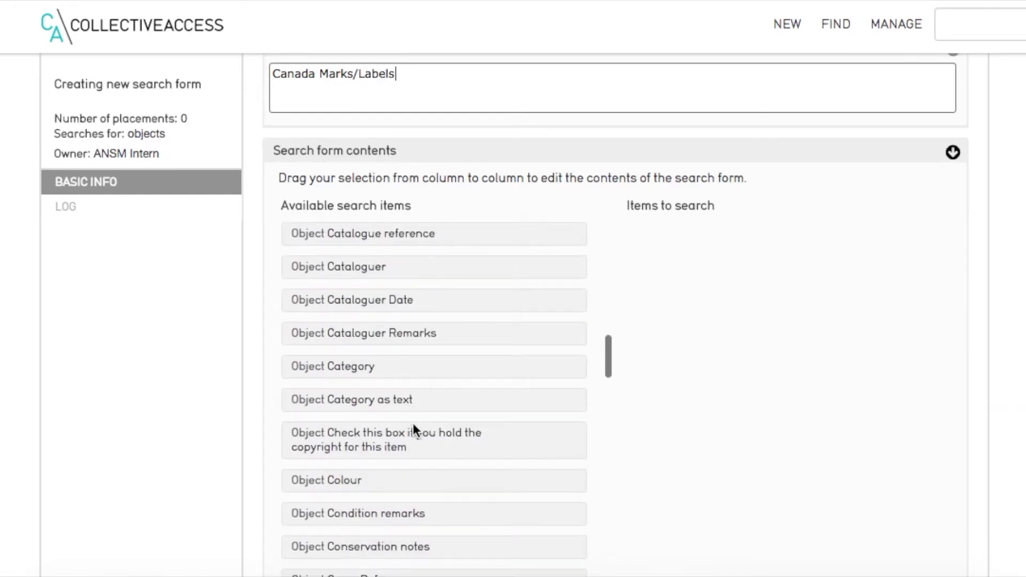
{"action": "scroll", "coordinate": [414, 424], "scroll_direction": "down", "scroll_amount": 18}
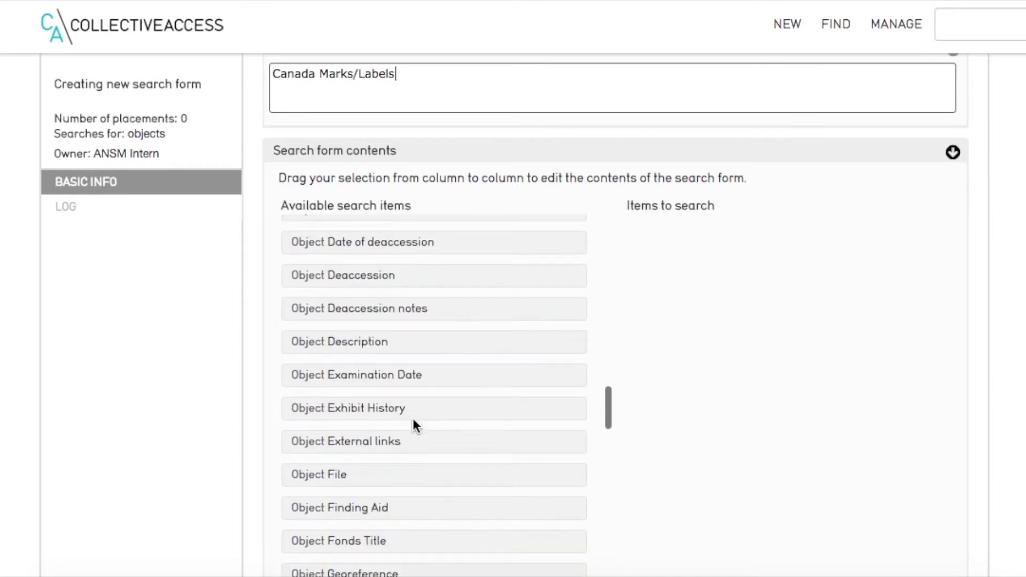
{"action": "scroll", "coordinate": [412, 418], "scroll_direction": "down", "scroll_amount": 9}
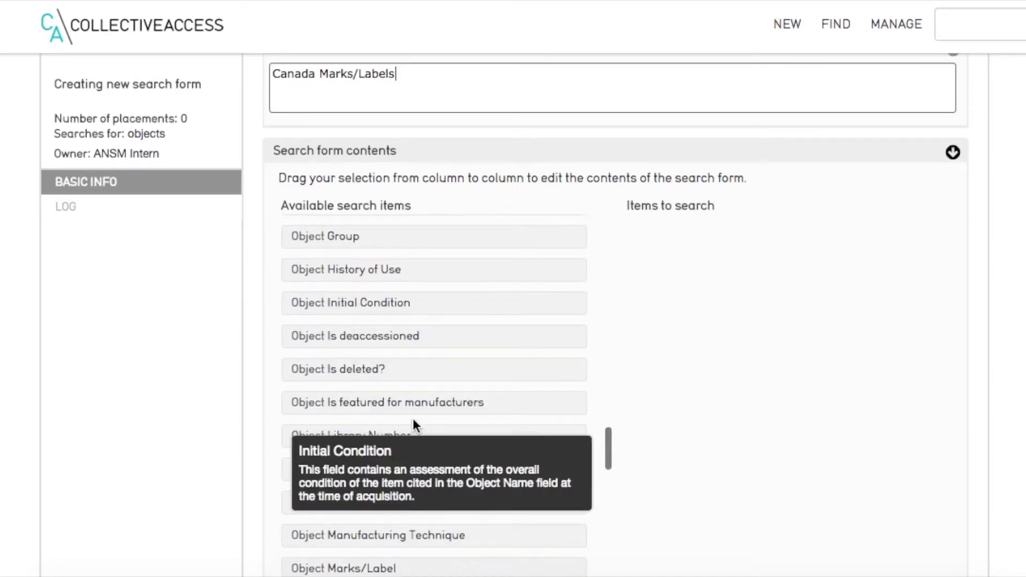
{"action": "scroll", "coordinate": [413, 420], "scroll_direction": "down", "scroll_amount": 2}
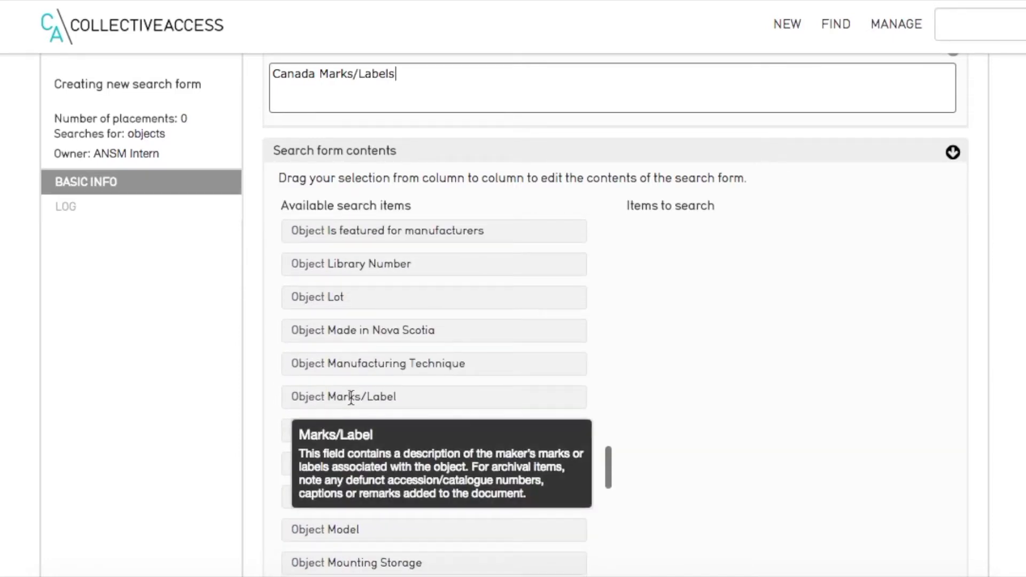
{"action": "left_click_drag", "start_coordinate": [351, 398], "coordinate": [741, 360]}
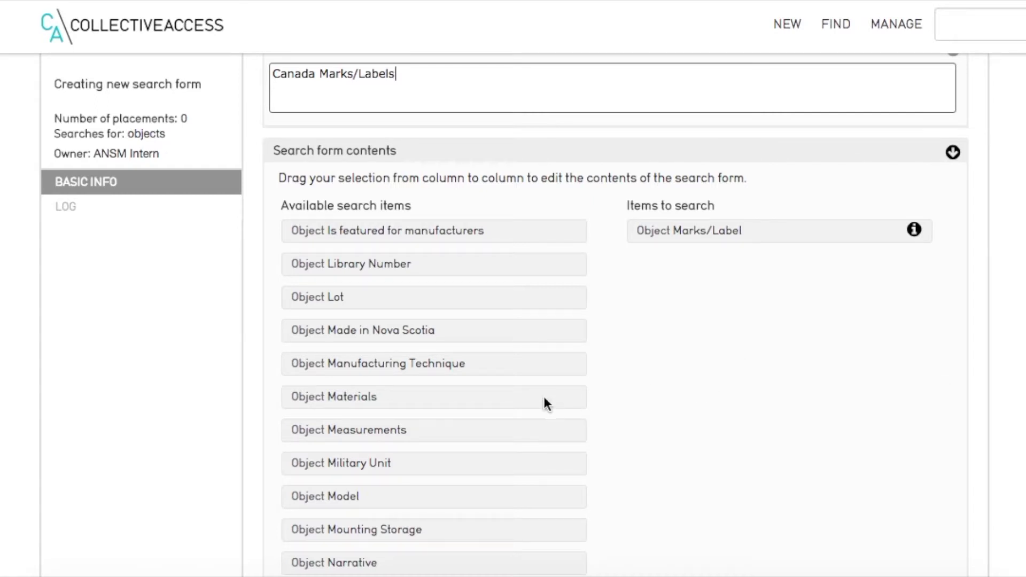
{"action": "scroll", "coordinate": [544, 397], "scroll_direction": "down", "scroll_amount": 10}
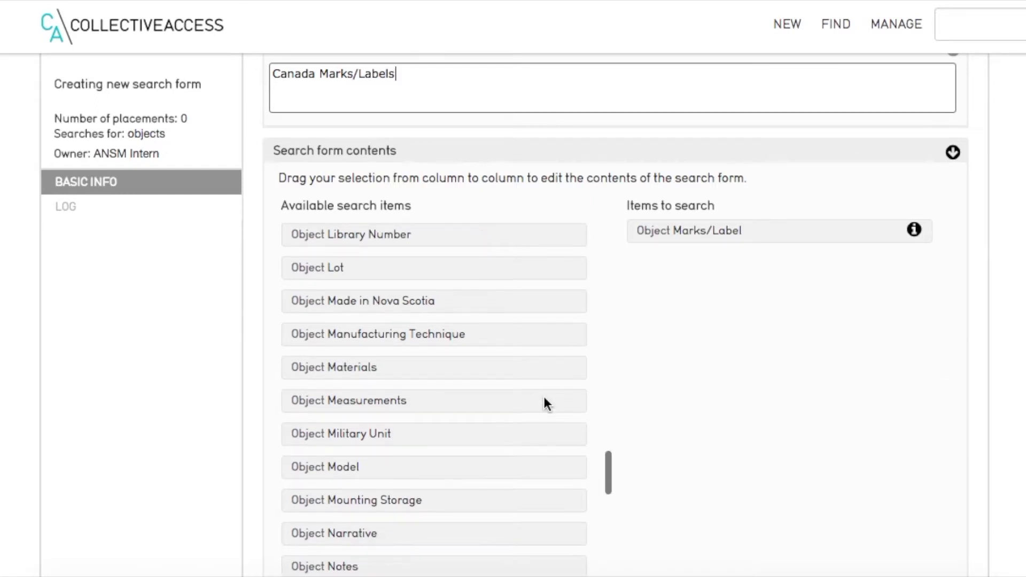
{"action": "scroll", "coordinate": [544, 398], "scroll_direction": "down", "scroll_amount": 5}
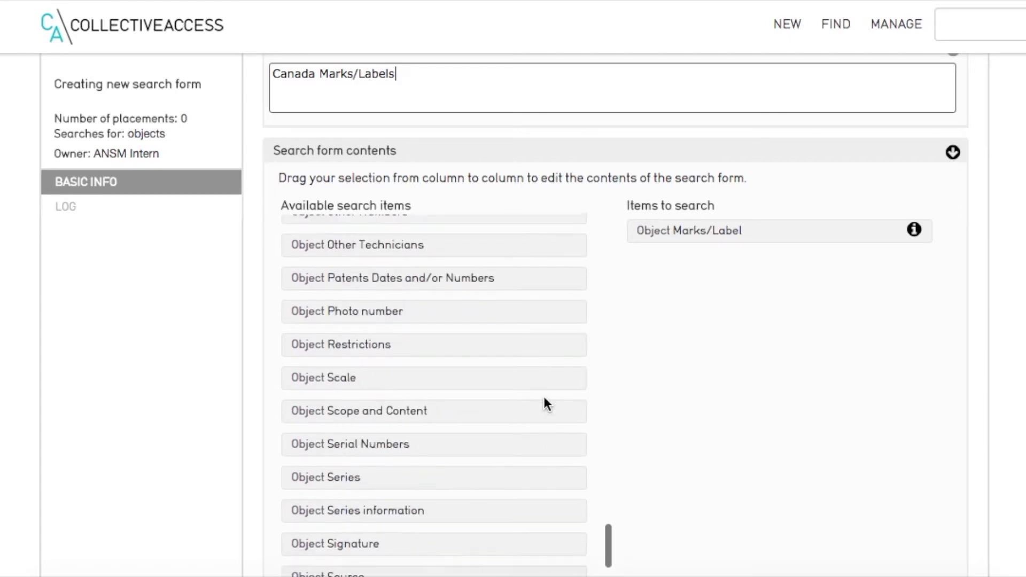
{"action": "scroll", "coordinate": [545, 398], "scroll_direction": "up", "scroll_amount": 15}
{"action": "scroll", "coordinate": [545, 398], "scroll_direction": "up", "scroll_amount": 12}
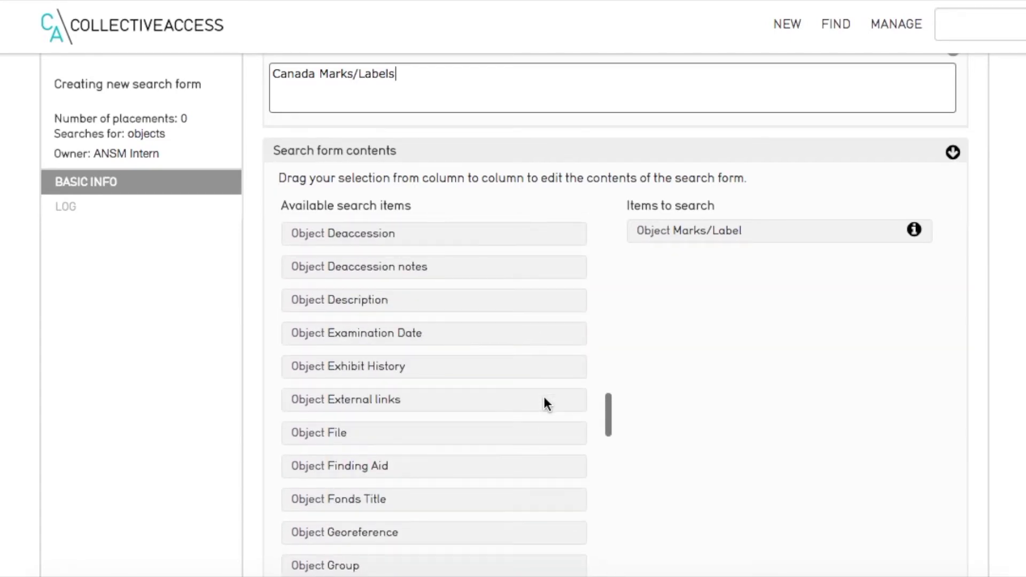
{"action": "scroll", "coordinate": [545, 398], "scroll_direction": "up", "scroll_amount": 15}
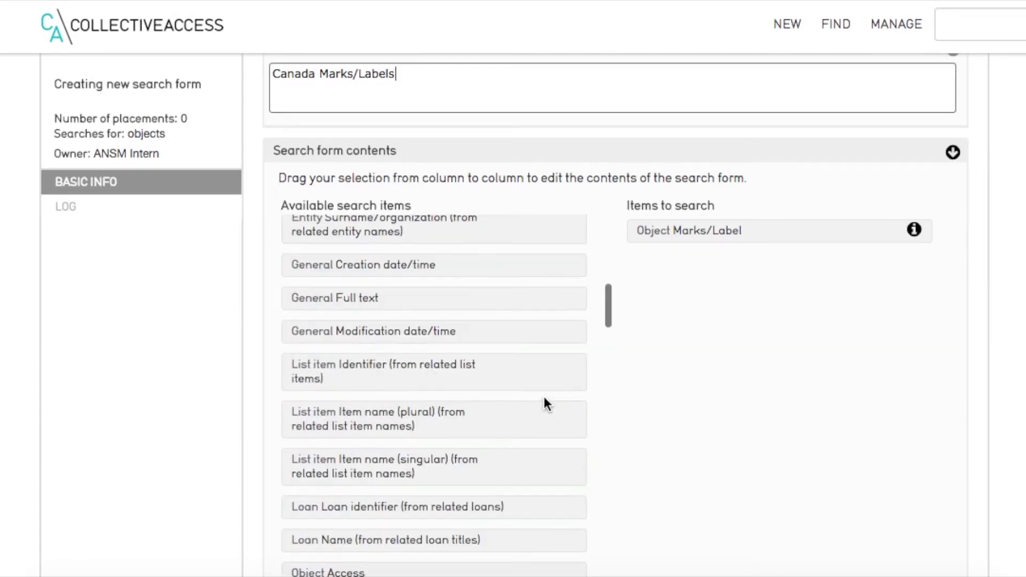
{"action": "mouse_move", "coordinate": [357, 400]}
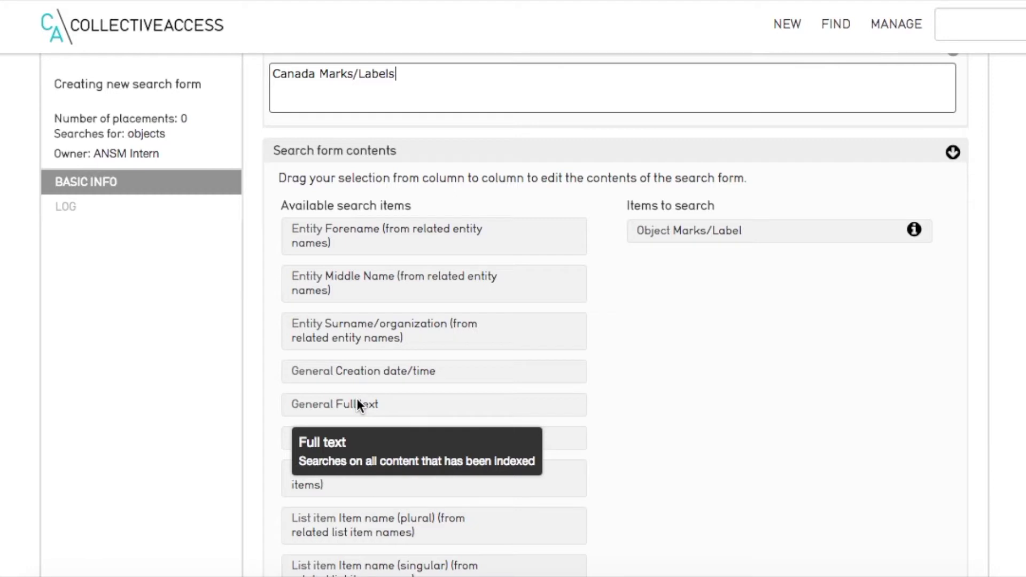
{"action": "scroll", "coordinate": [705, 398], "scroll_direction": "up", "scroll_amount": 1}
{"action": "scroll", "coordinate": [706, 402], "scroll_direction": "up", "scroll_amount": 2}
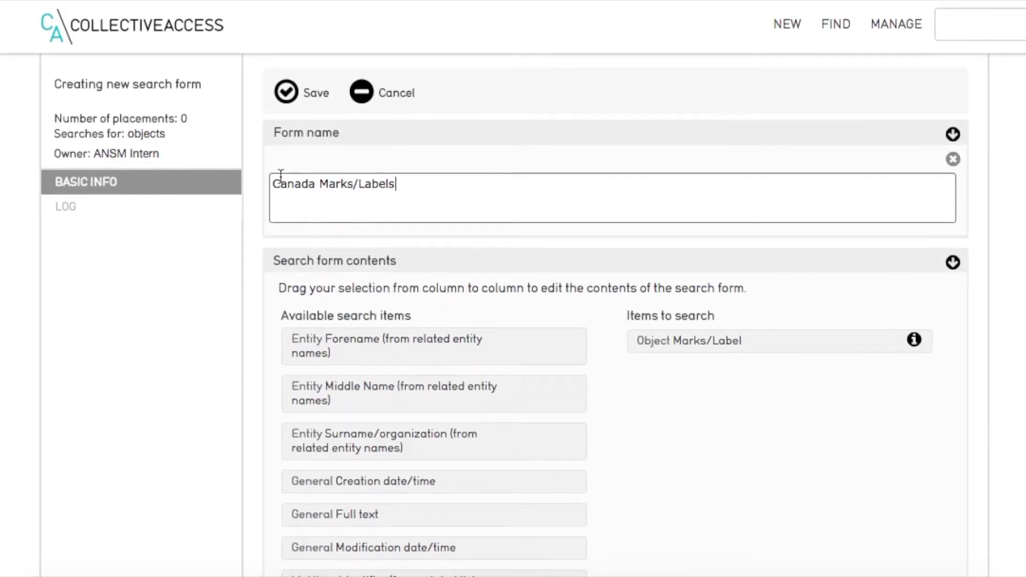
{"action": "left_click", "coordinate": [289, 95]}
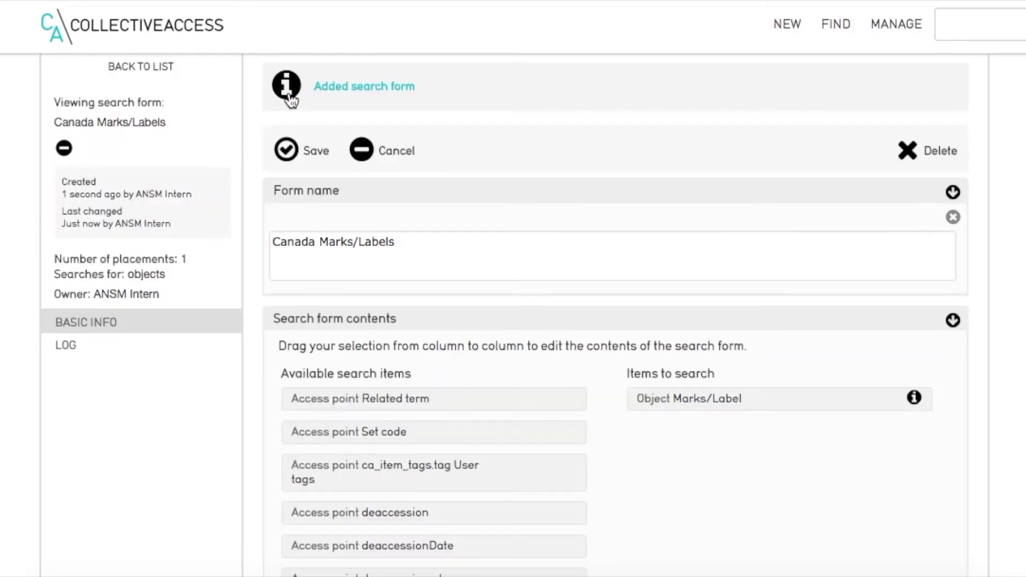
Step: Return to the advanced object search via Find > Objects
{"action": "mouse_move", "coordinate": [840, 27]}
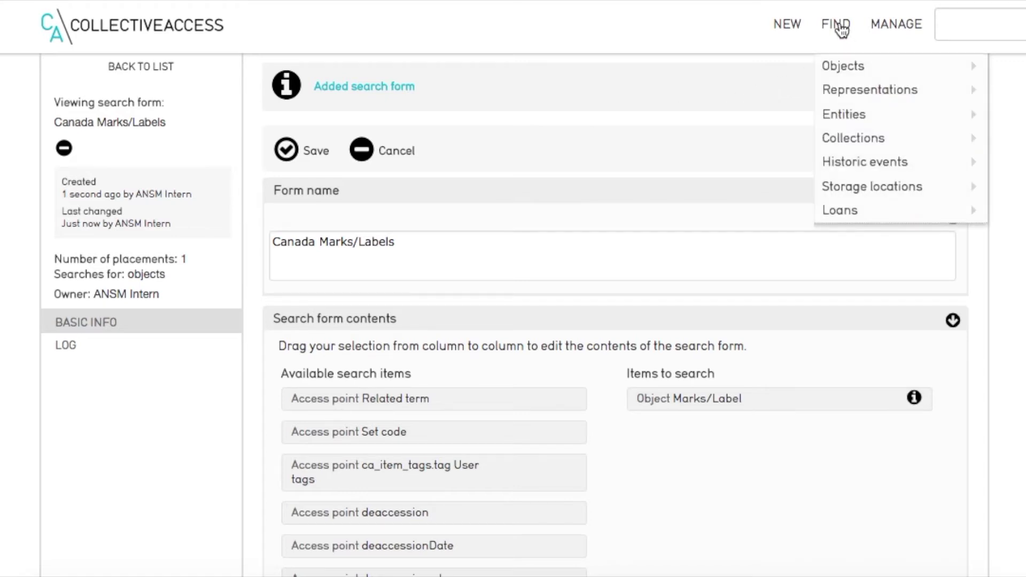
{"action": "mouse_move", "coordinate": [858, 66]}
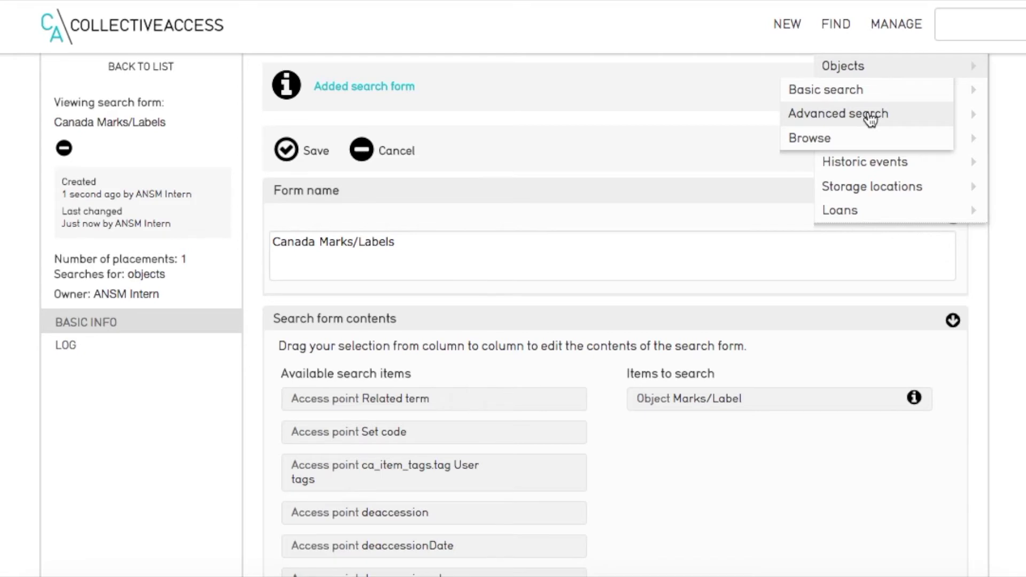
{"action": "left_click", "coordinate": [870, 120]}
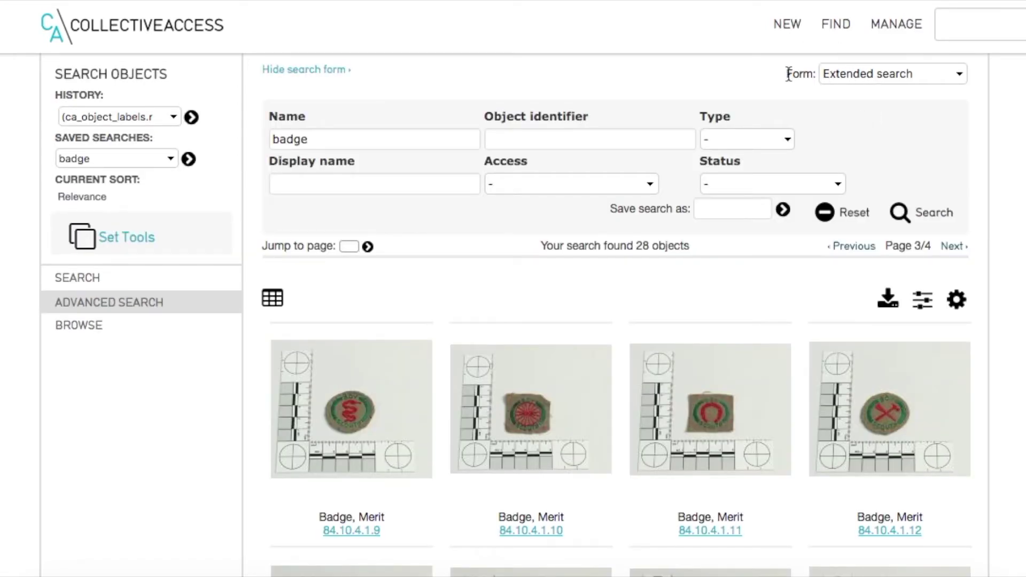
Step: Search Marks/Label for 'canada' with the Canada Marks/Labels form, finding 138 objects
{"action": "left_click", "coordinate": [854, 73]}
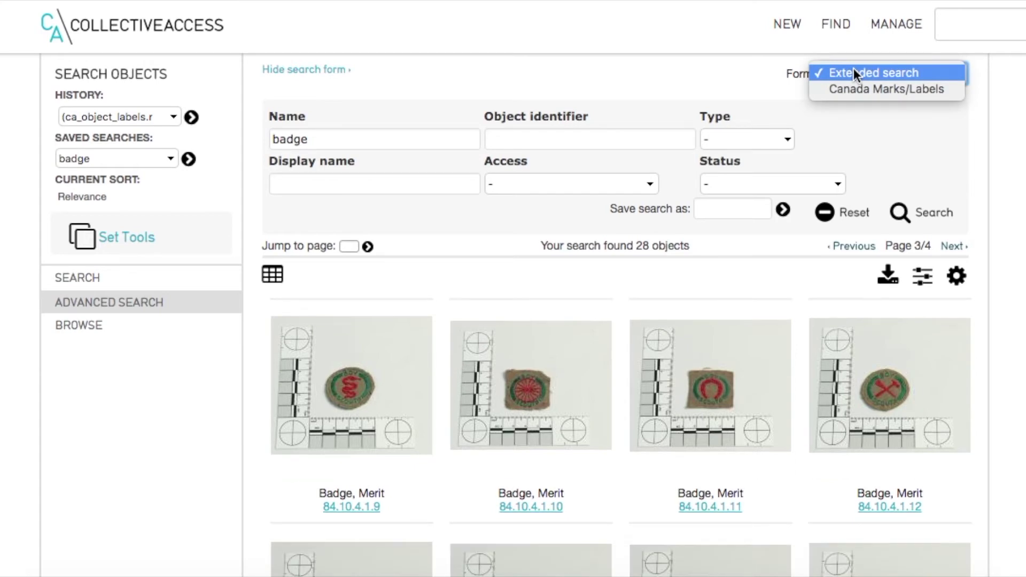
{"action": "left_click", "coordinate": [874, 89]}
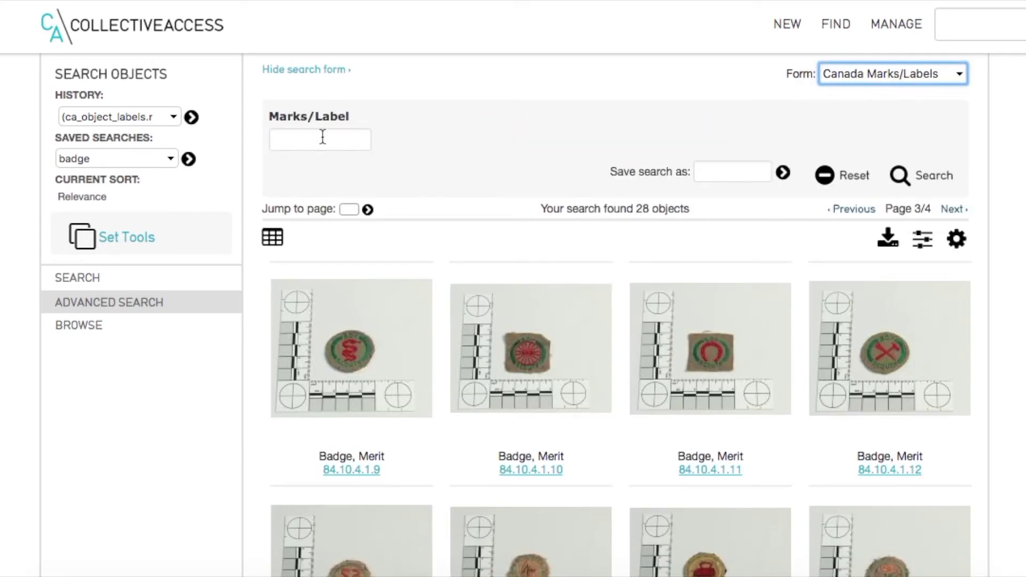
{"action": "left_click", "coordinate": [322, 138]}
{"action": "type", "text": "c"}
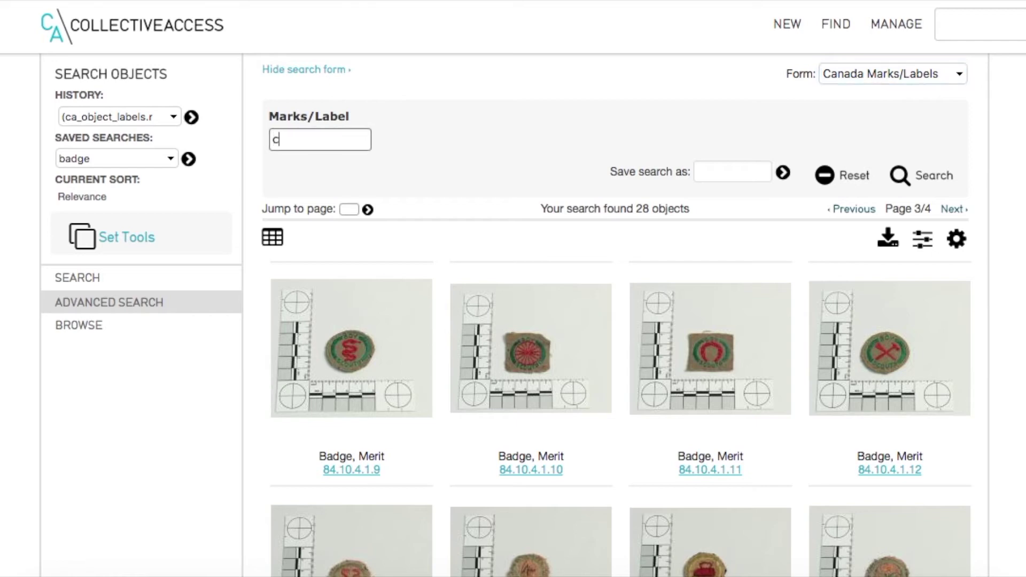
{"action": "type", "text": "anada"}
{"action": "left_click", "coordinate": [907, 176]}
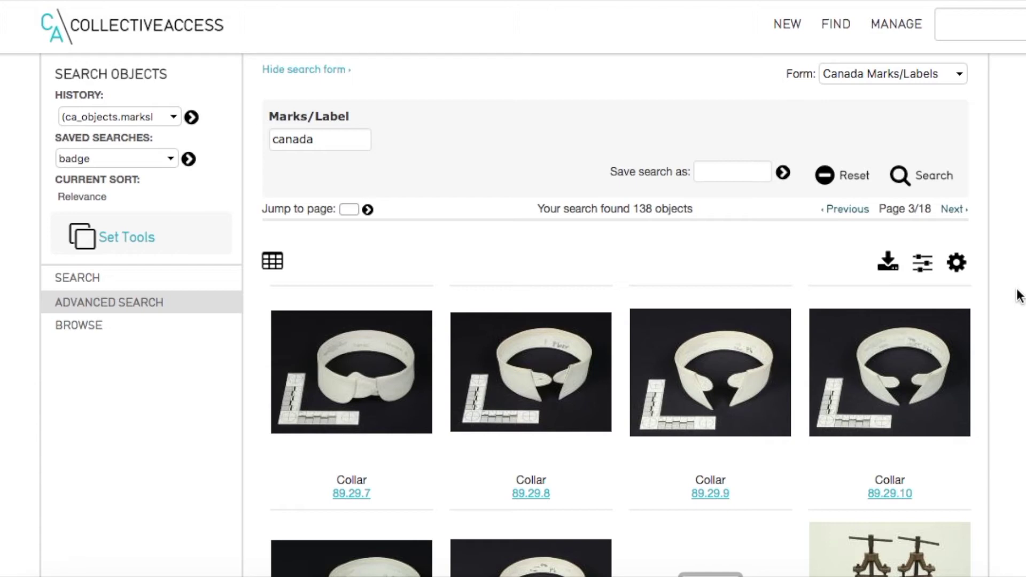
Step: Scroll down and back up through the canada search results
{"action": "scroll", "coordinate": [1018, 297], "scroll_direction": "down", "scroll_amount": 5}
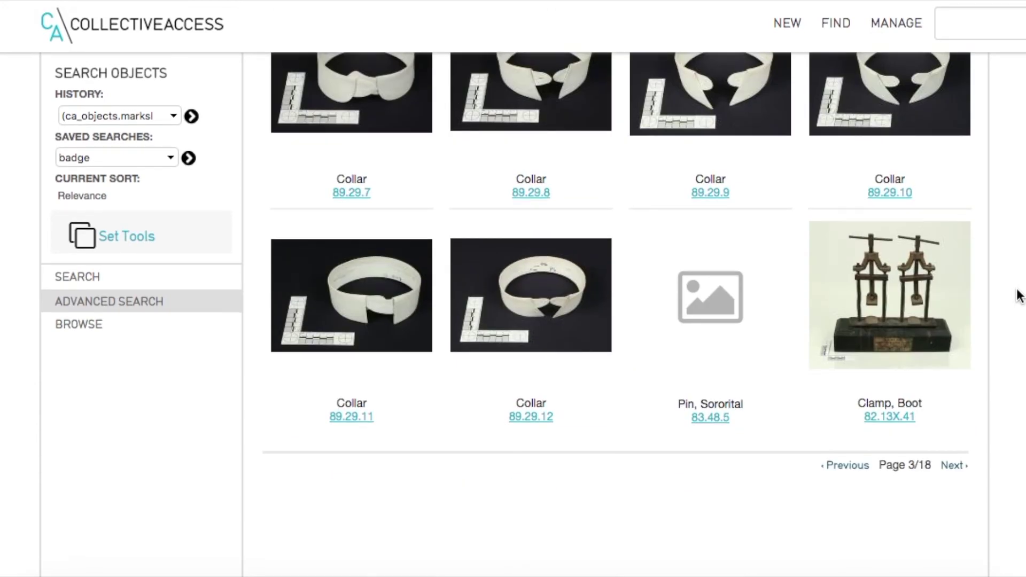
{"action": "scroll", "coordinate": [1018, 297], "scroll_direction": "up", "scroll_amount": 5}
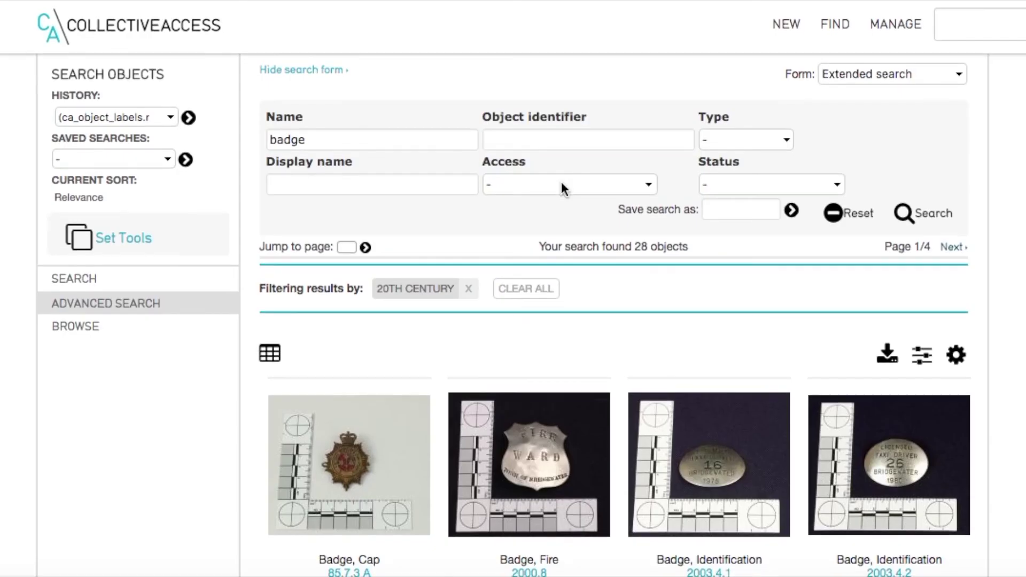
Step: Save the current filtered badge search under the name '20th Century Badge'
{"action": "left_click", "coordinate": [738, 207]}
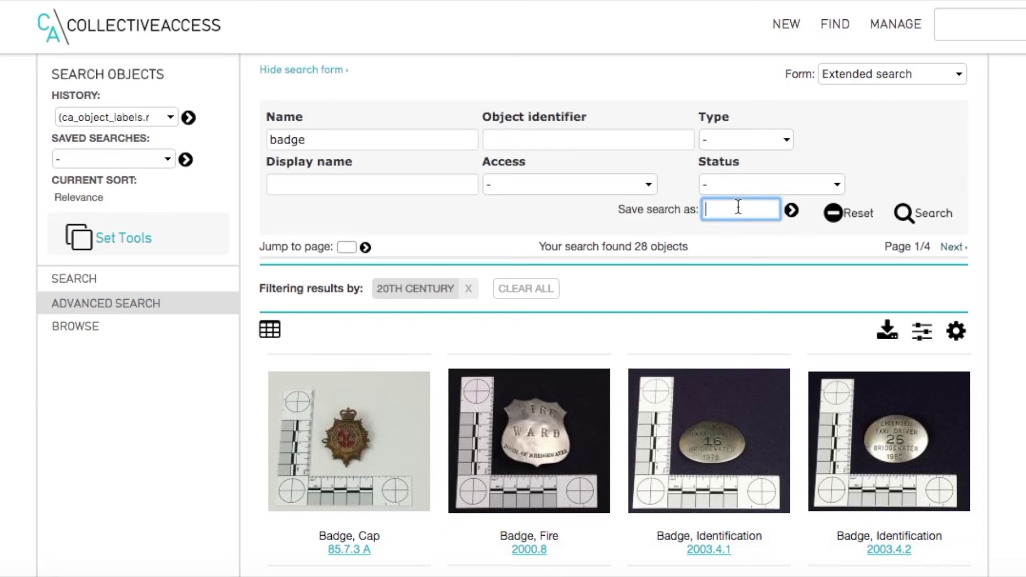
{"action": "type", "text": "20th Cent"}
{"action": "type", "text": "ury Badges"}
{"action": "left_click", "coordinate": [791, 212]}
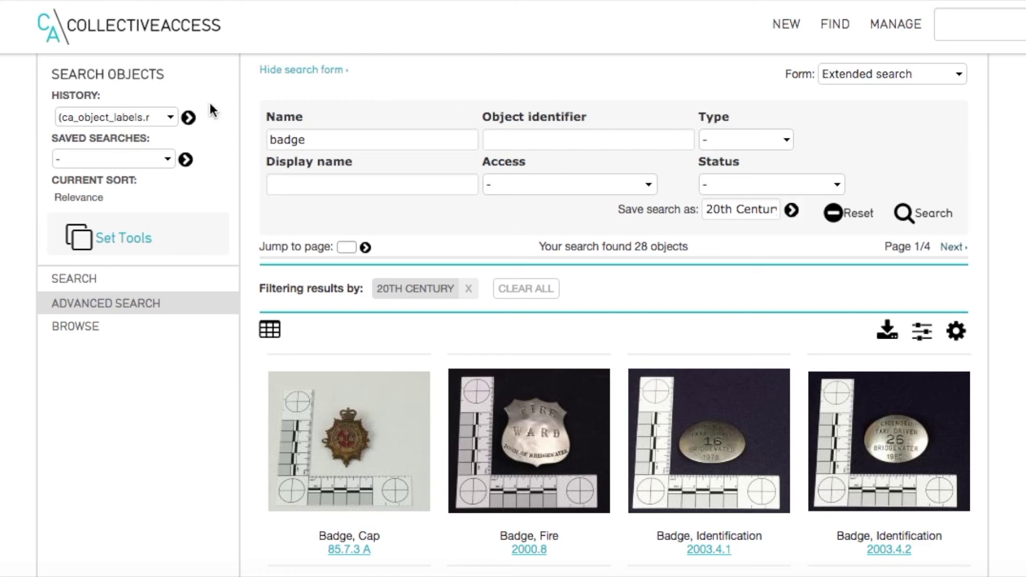
Step: Select the 20th Century Badges entry from the Saved Searches dropdown
{"action": "left_click", "coordinate": [156, 159]}
{"action": "left_click", "coordinate": [153, 143]}
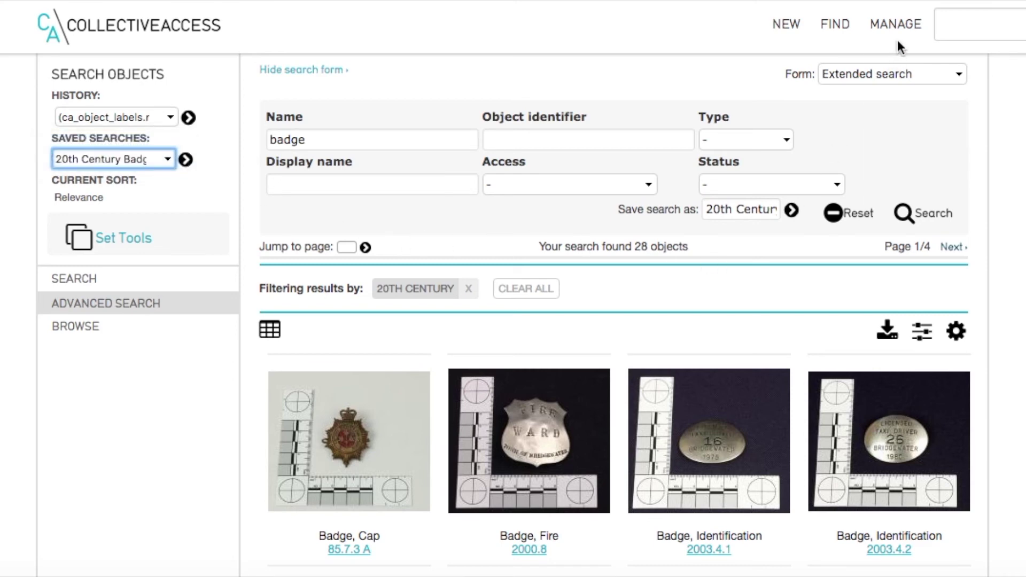
{"action": "mouse_move", "coordinate": [903, 25]}
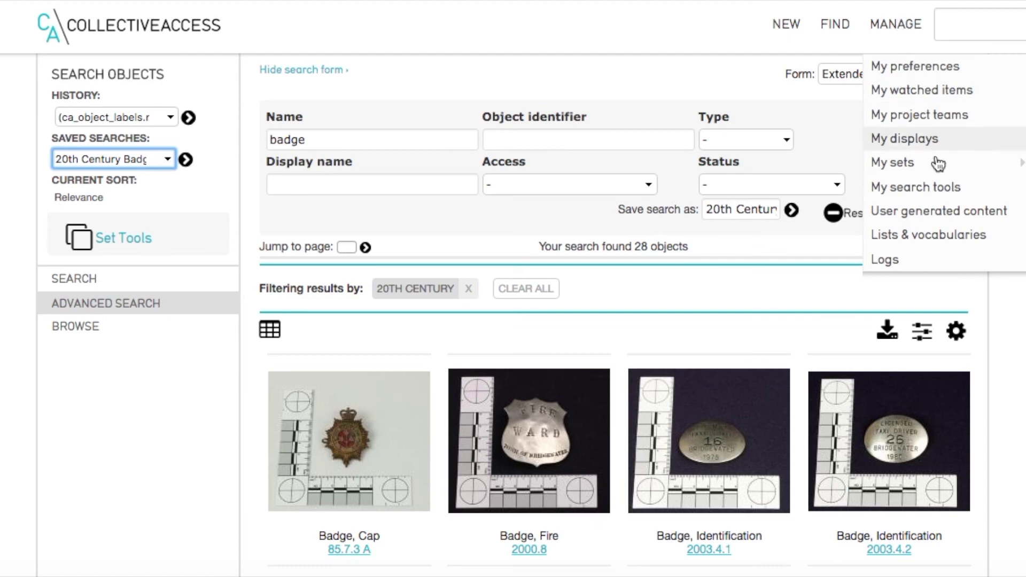
Step: Open 20th Century Badges from My search tools' saved searches, reloading its 28 results
{"action": "mouse_move", "coordinate": [908, 162]}
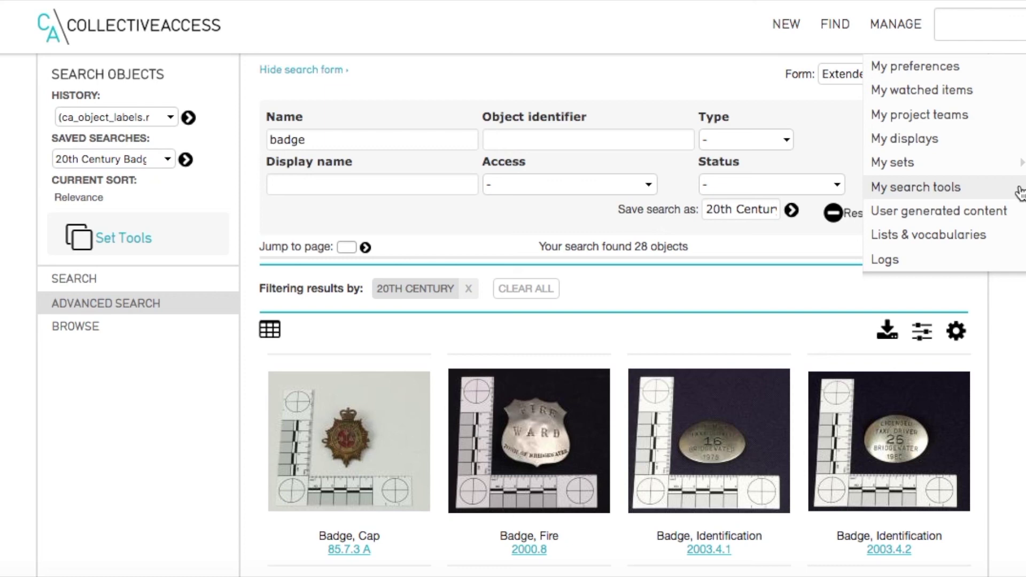
{"action": "left_click", "coordinate": [1020, 192]}
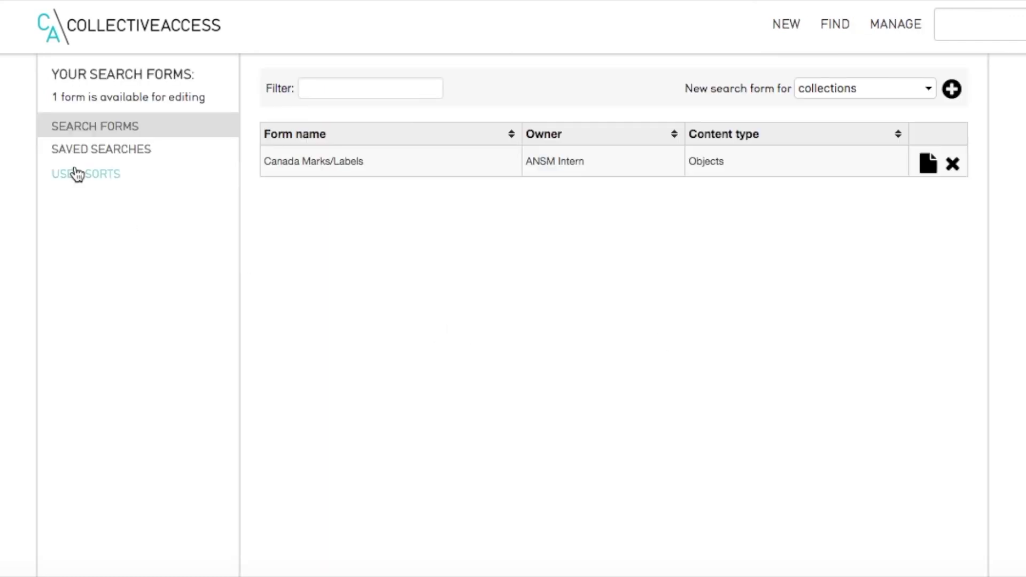
{"action": "left_click", "coordinate": [121, 150]}
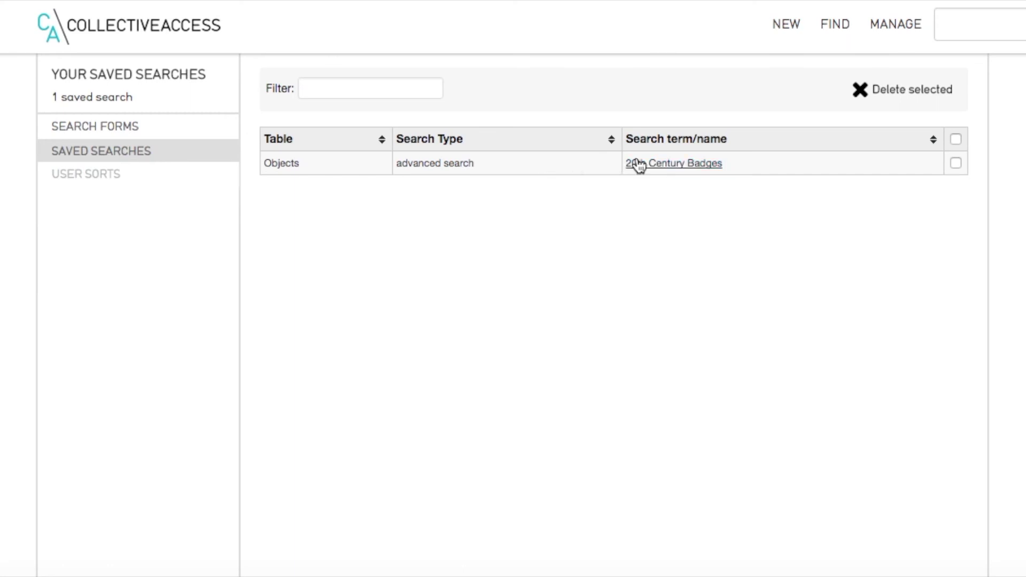
{"action": "left_click", "coordinate": [673, 164]}
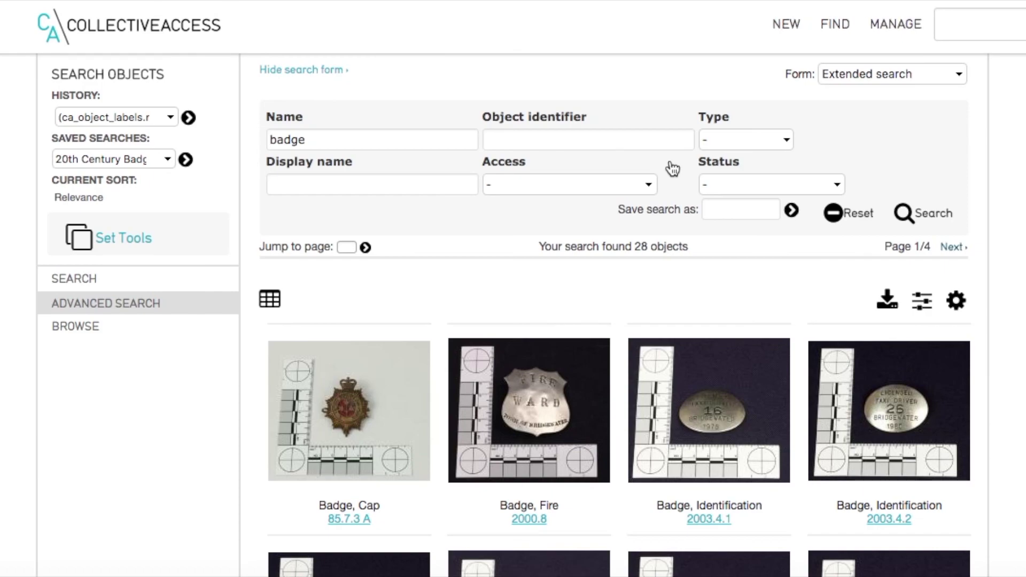